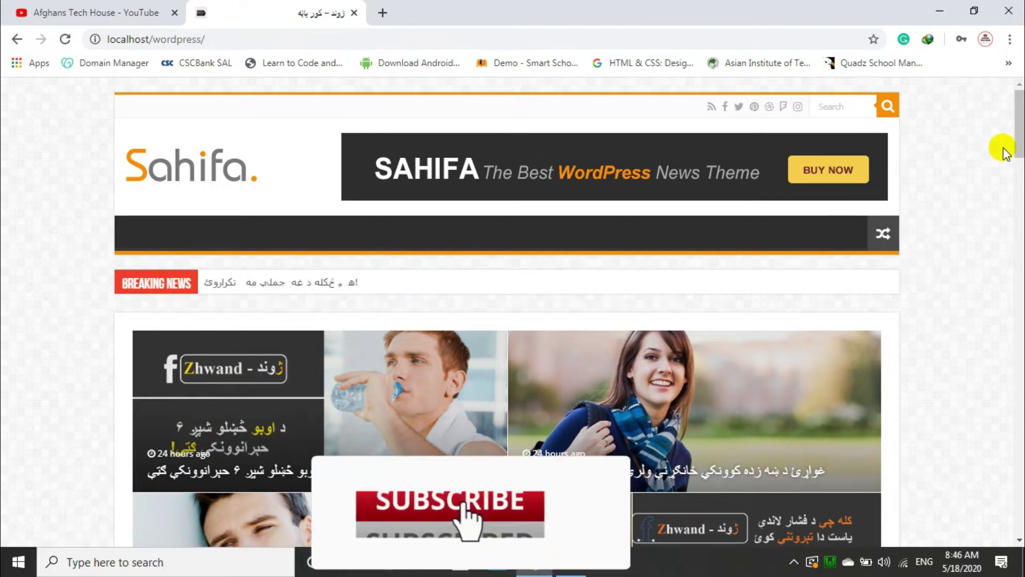
Step: Examine the site's front page from the header slider and sidebar down to the footer columns
{"action": "scroll", "coordinate": [1016, 147], "scroll_direction": "down", "scroll_amount": 3}
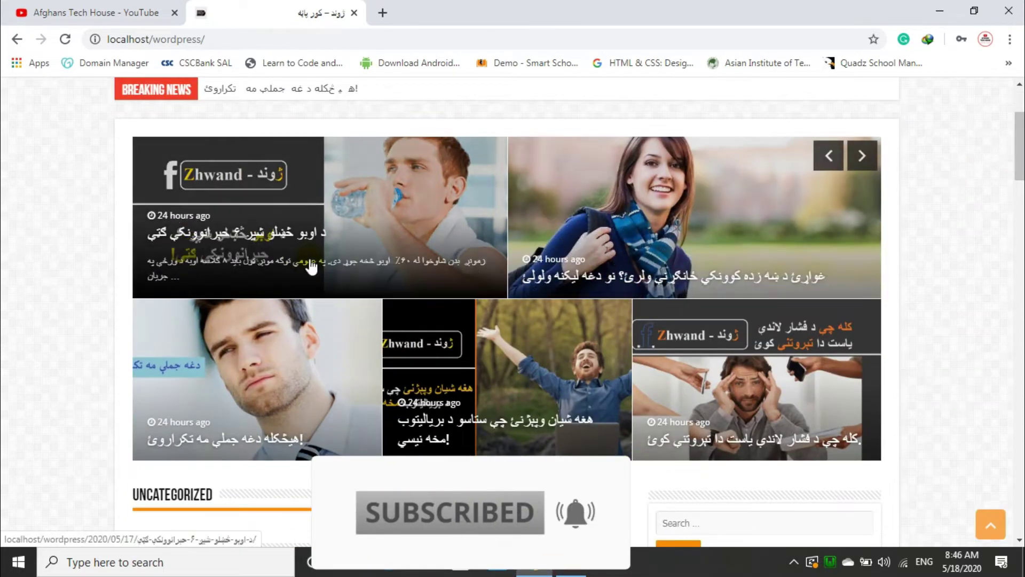
{"action": "scroll", "coordinate": [870, 267], "scroll_direction": "down", "scroll_amount": 2}
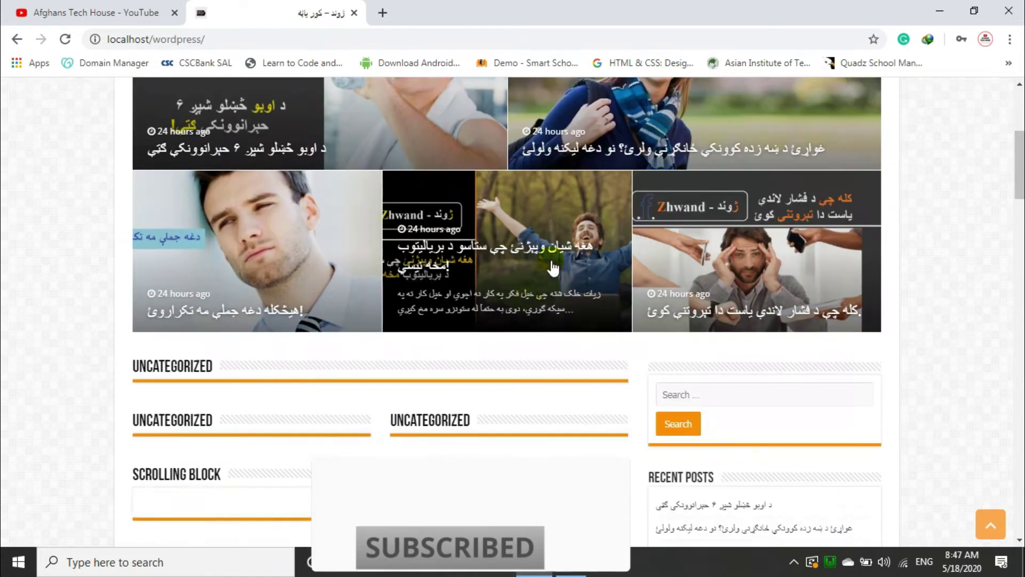
{"action": "left_click_drag", "start_coordinate": [1019, 165], "coordinate": [1000, 200]}
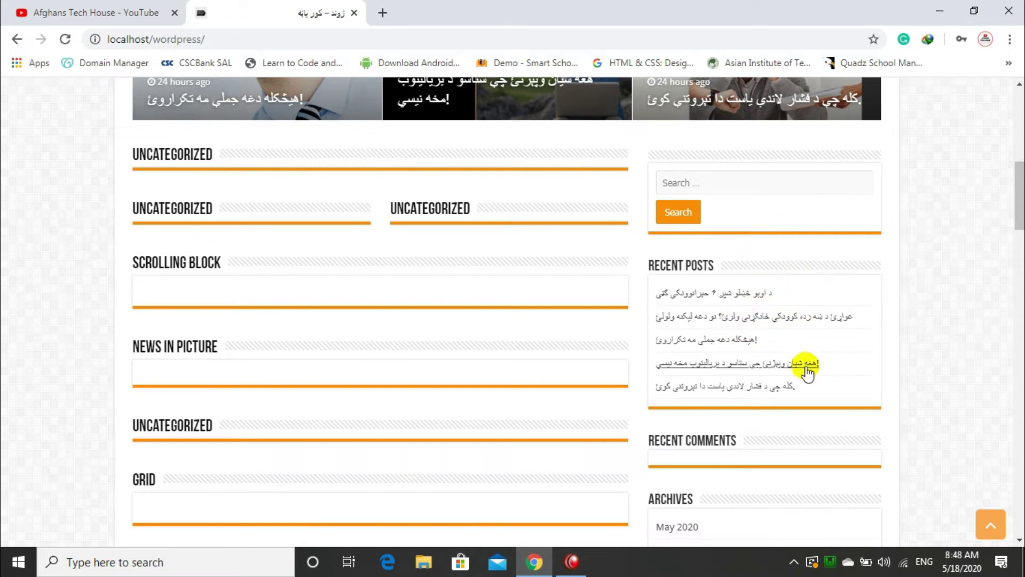
{"action": "left_click_drag", "start_coordinate": [1020, 206], "coordinate": [972, 504]}
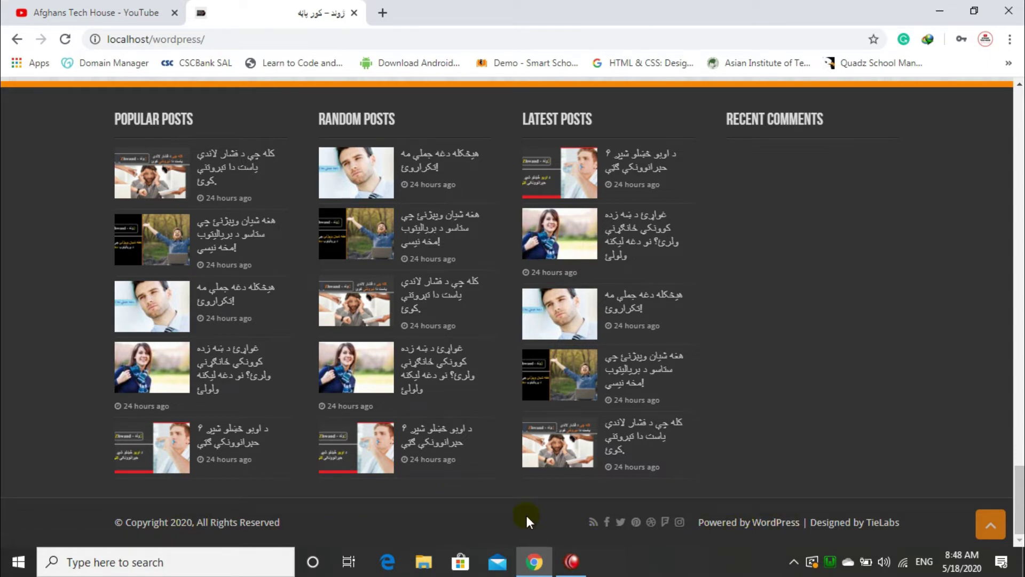
{"action": "left_click_drag", "start_coordinate": [1018, 500], "coordinate": [1018, 124]}
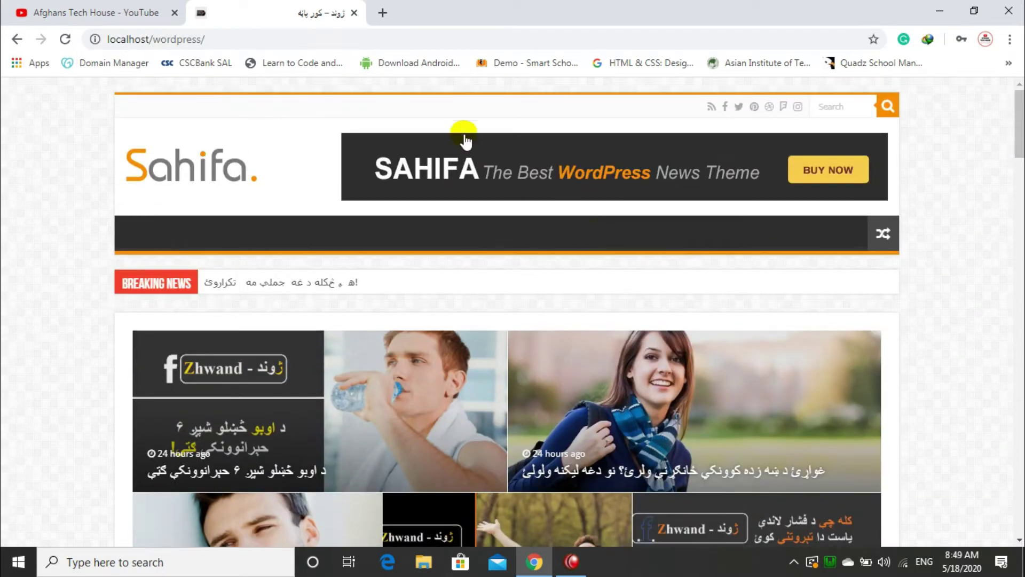
Step: Open the WordPress dashboard at localhost/wordpress/admin in a new browser tab
{"action": "left_click", "coordinate": [382, 12]}
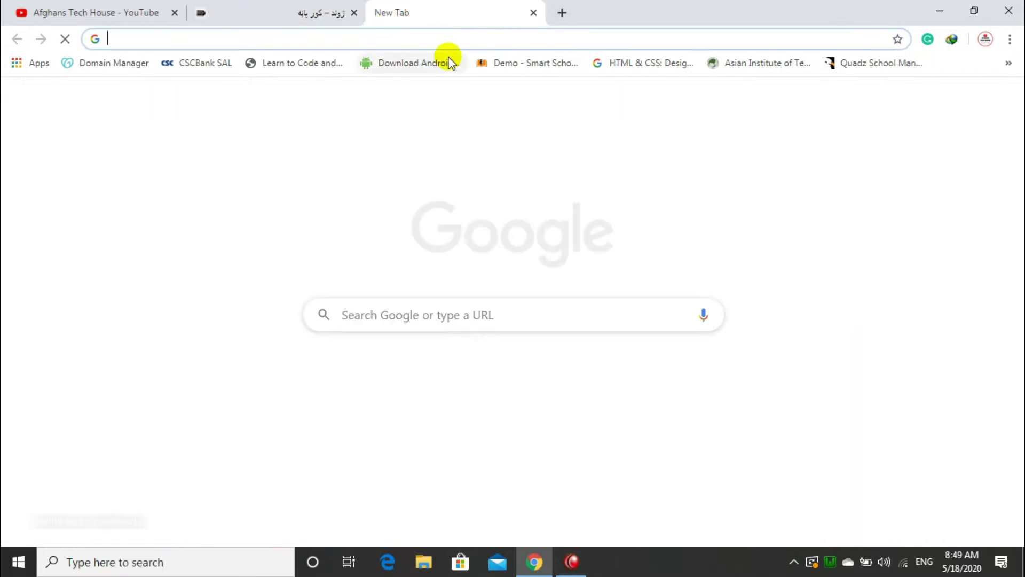
{"action": "type", "text": "localhost/wordpr"}
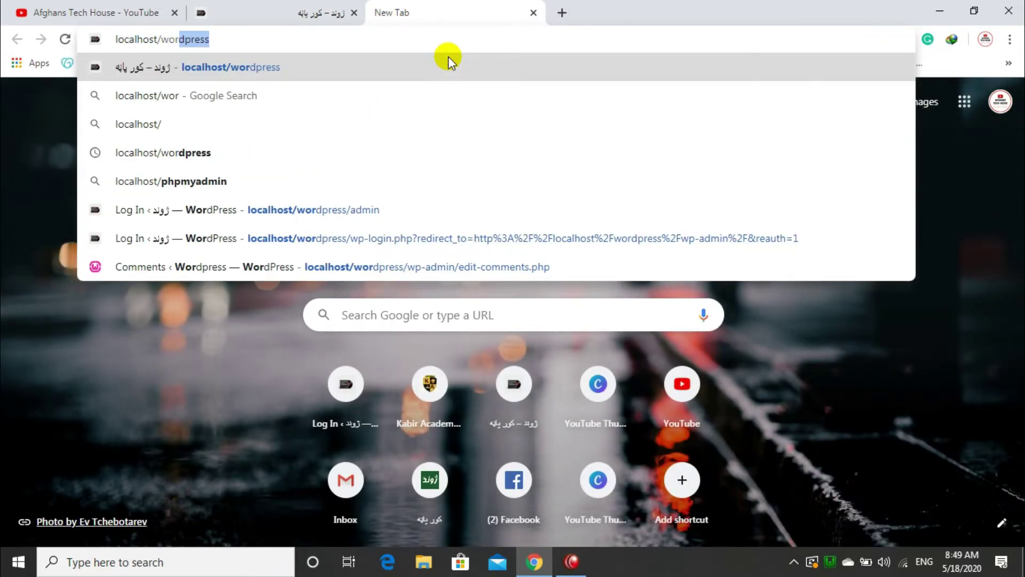
{"action": "type", "text": "ess/admin"}
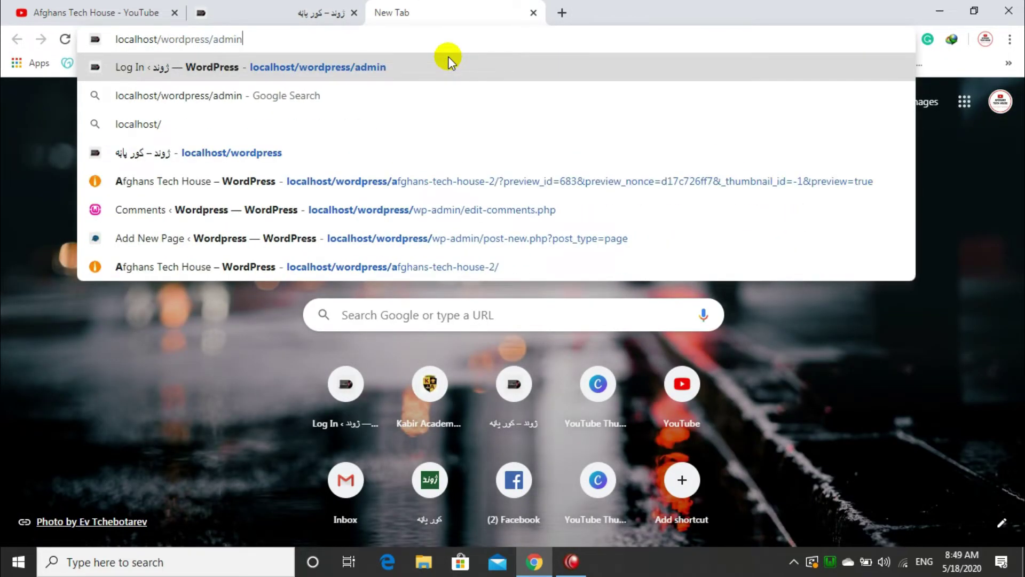
{"action": "key", "text": "Return"}
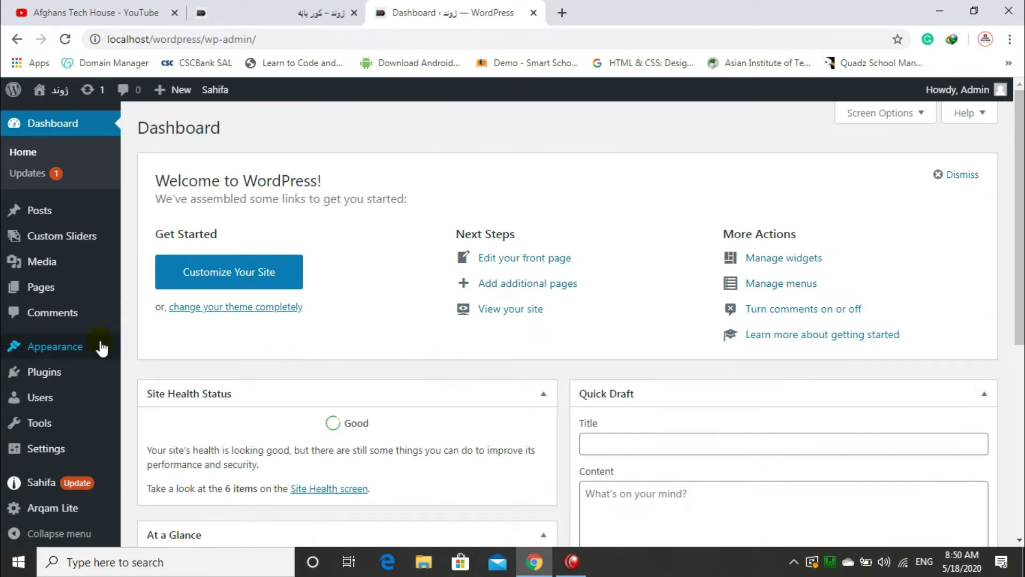
Step: Open the theme's Widgets page and collapse the Primary Widget Area
{"action": "mouse_move", "coordinate": [101, 348]}
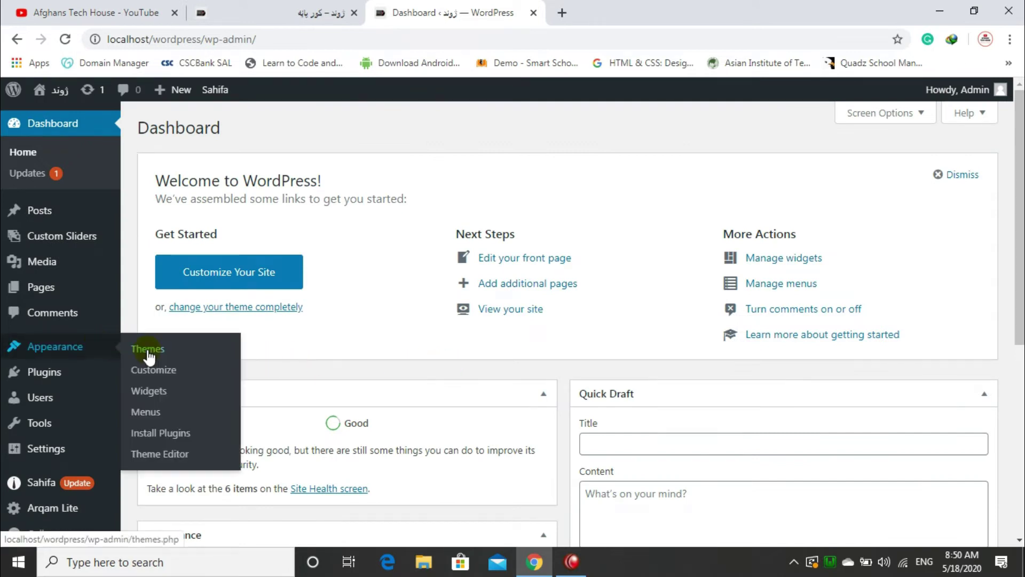
{"action": "left_click", "coordinate": [146, 394]}
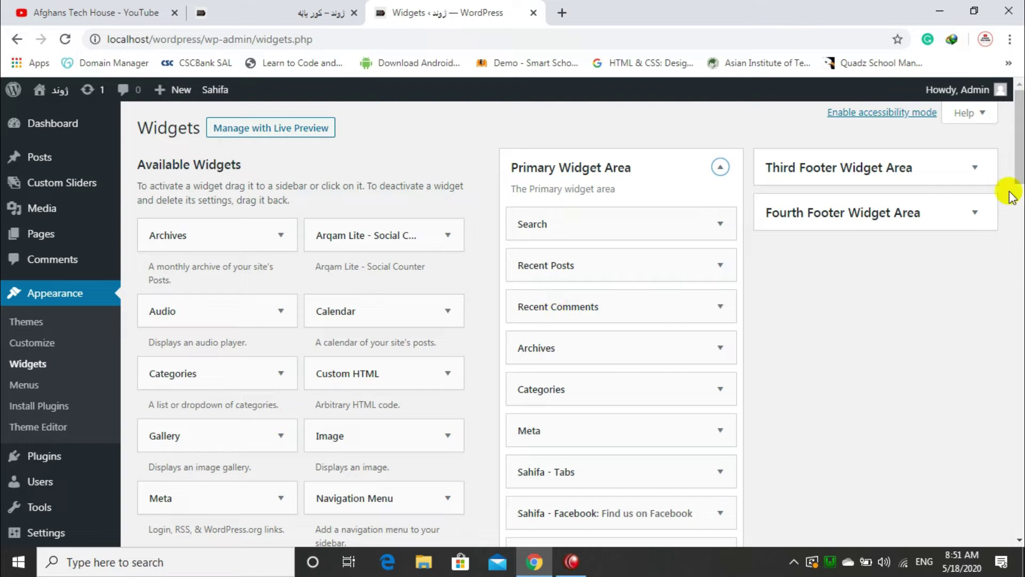
{"action": "left_click_drag", "start_coordinate": [1015, 168], "coordinate": [1015, 137]}
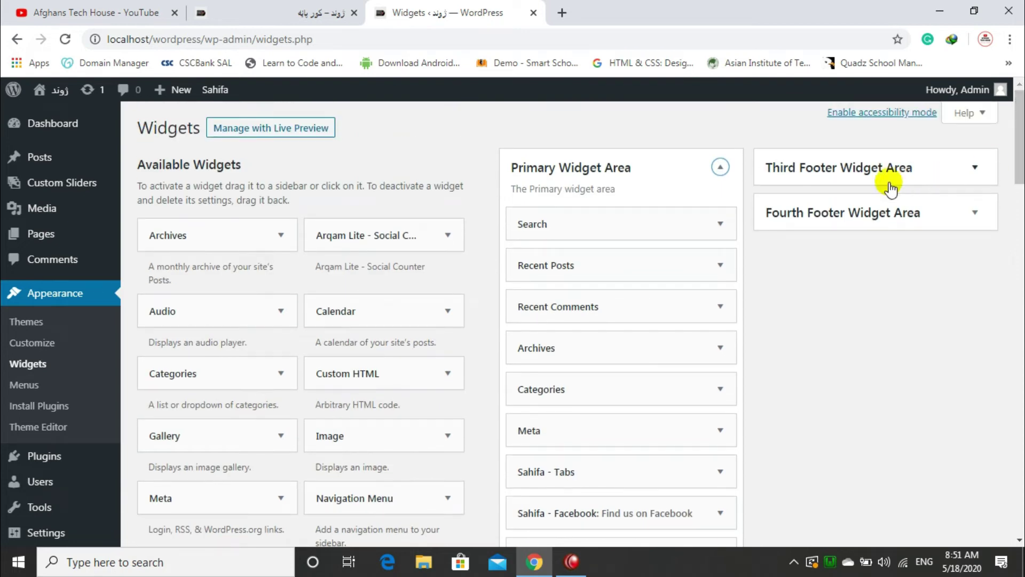
{"action": "left_click", "coordinate": [721, 167]}
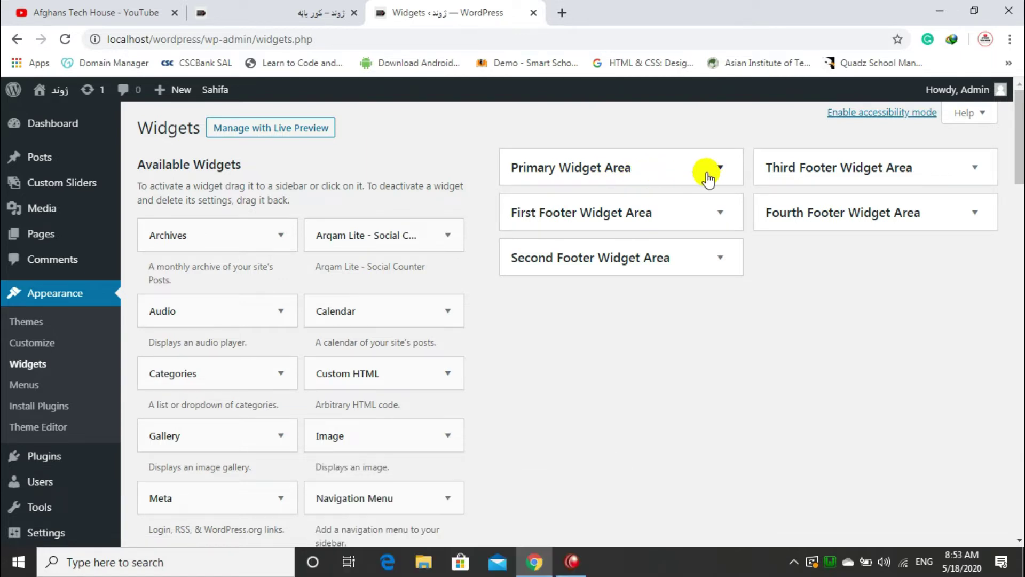
Step: Compare the front page's sidebar and footer columns with the theme's widget areas
{"action": "left_click", "coordinate": [339, 10]}
{"action": "scroll", "coordinate": [812, 200], "scroll_direction": "down", "scroll_amount": 13}
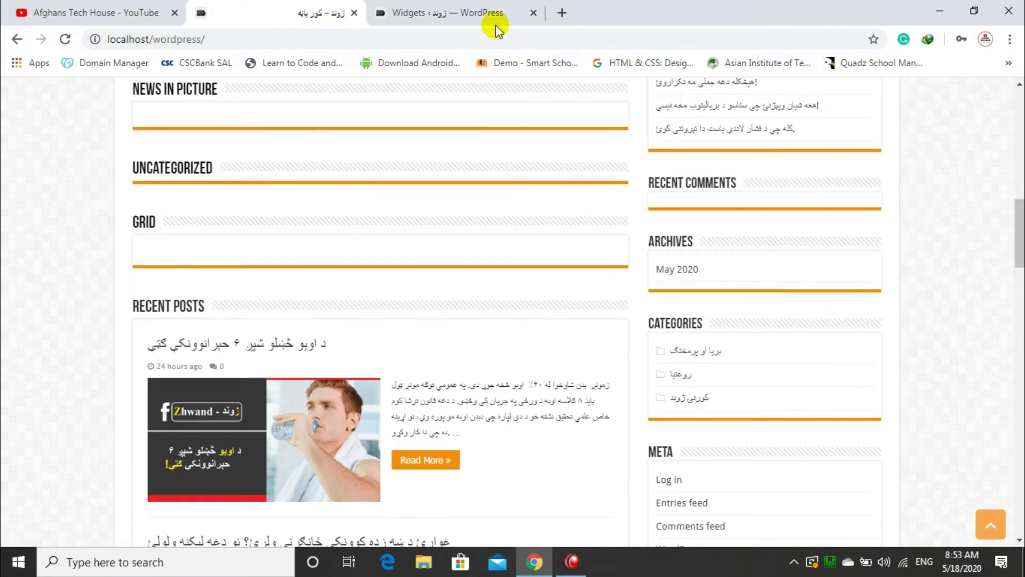
{"action": "left_click", "coordinate": [430, 10]}
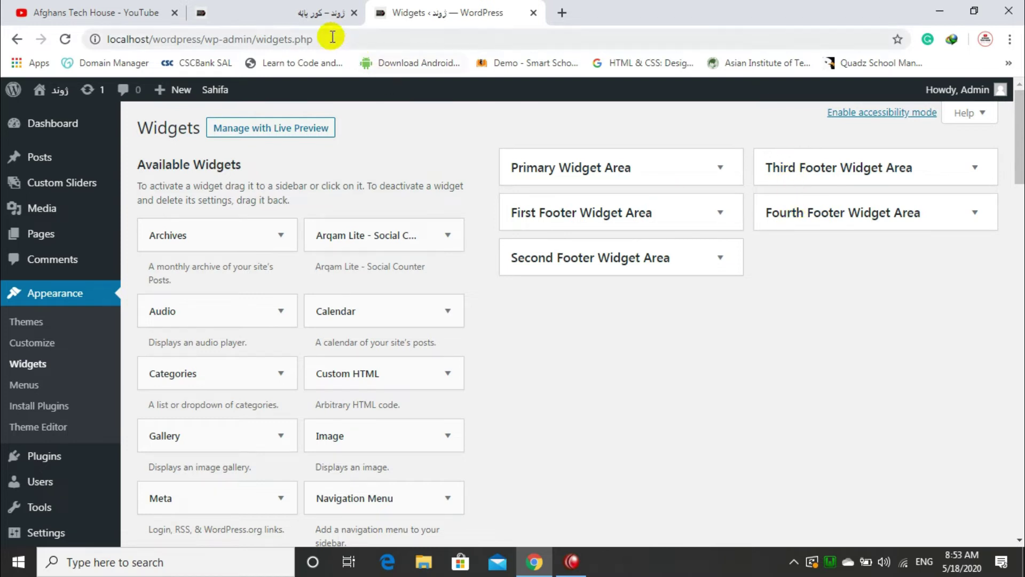
{"action": "left_click", "coordinate": [337, 12]}
{"action": "left_click_drag", "start_coordinate": [1018, 235], "coordinate": [1017, 516]}
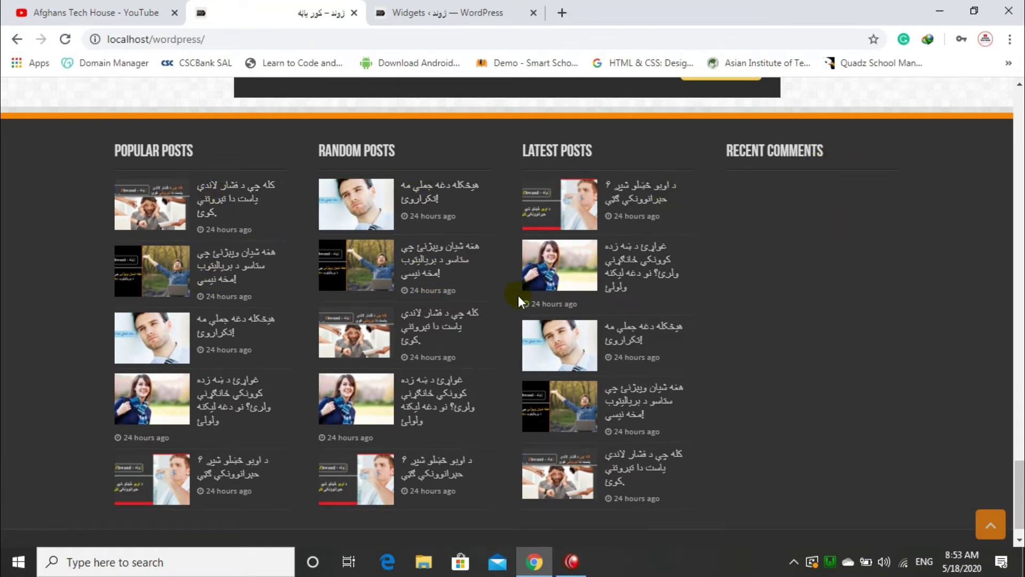
{"action": "left_click", "coordinate": [443, 12]}
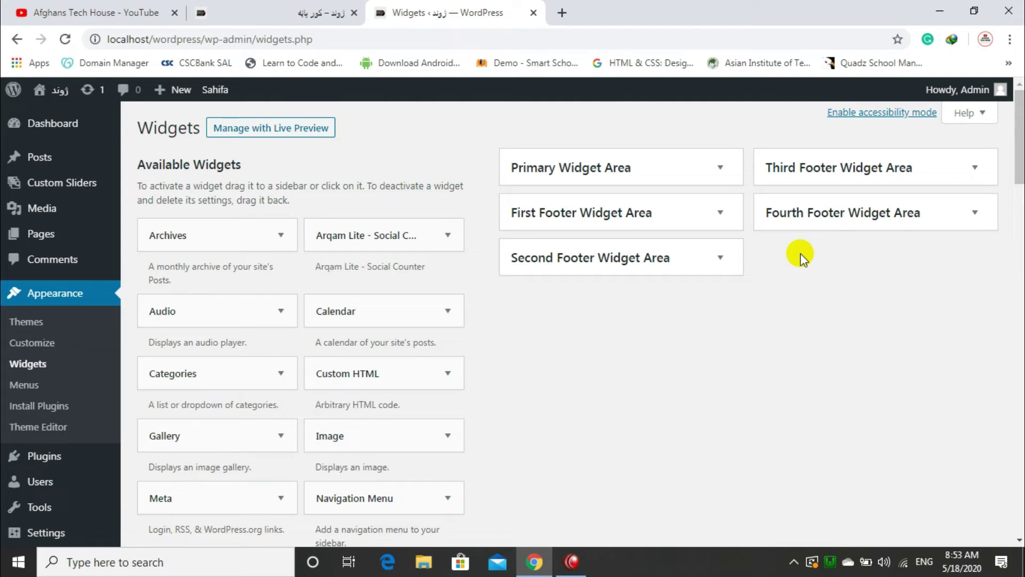
Step: Examine the Search widget in the Primary Widget Area and its counterpart in the front page's sidebar
{"action": "left_click", "coordinate": [700, 172]}
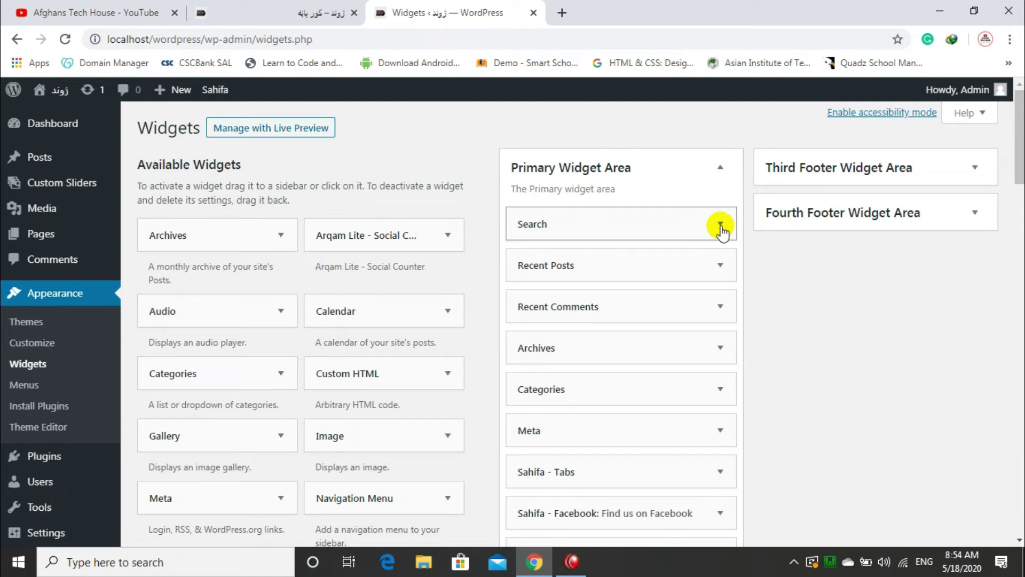
{"action": "left_click", "coordinate": [721, 224]}
{"action": "left_click", "coordinate": [720, 225]}
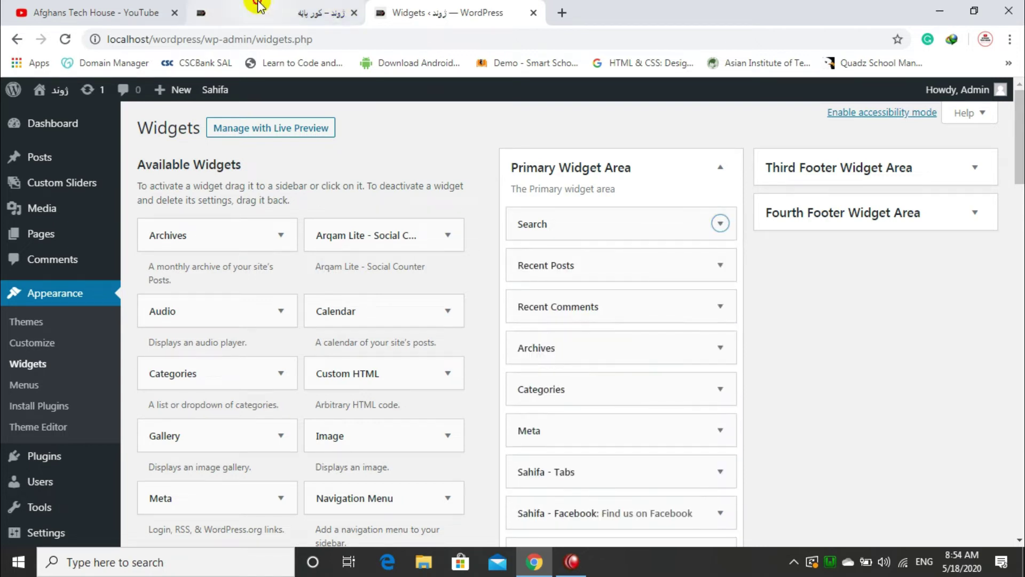
{"action": "left_click", "coordinate": [258, 10]}
{"action": "left_click_drag", "start_coordinate": [1020, 494], "coordinate": [1021, 188]}
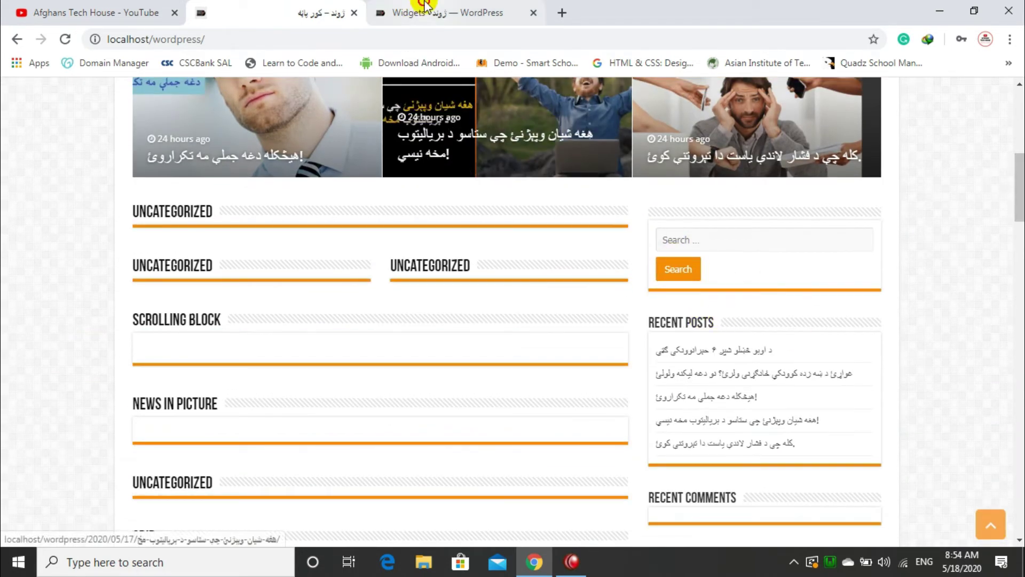
Step: Delete the Recent Posts, Recent Comments, Archives, Categories and Meta widgets from the Primary Widget Area
{"action": "left_click", "coordinate": [422, 10]}
{"action": "left_click", "coordinate": [721, 267]}
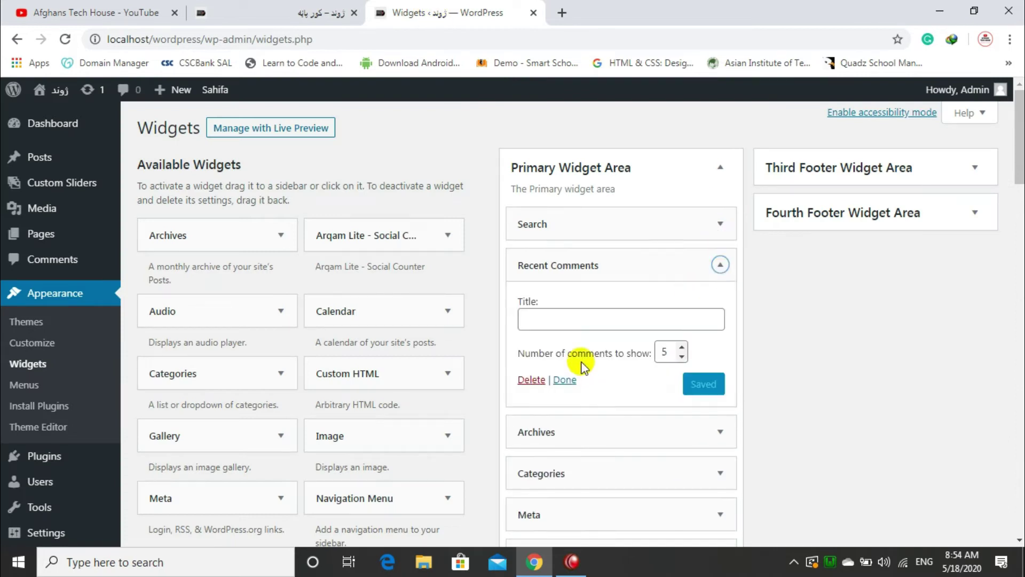
{"action": "left_click", "coordinate": [531, 381]}
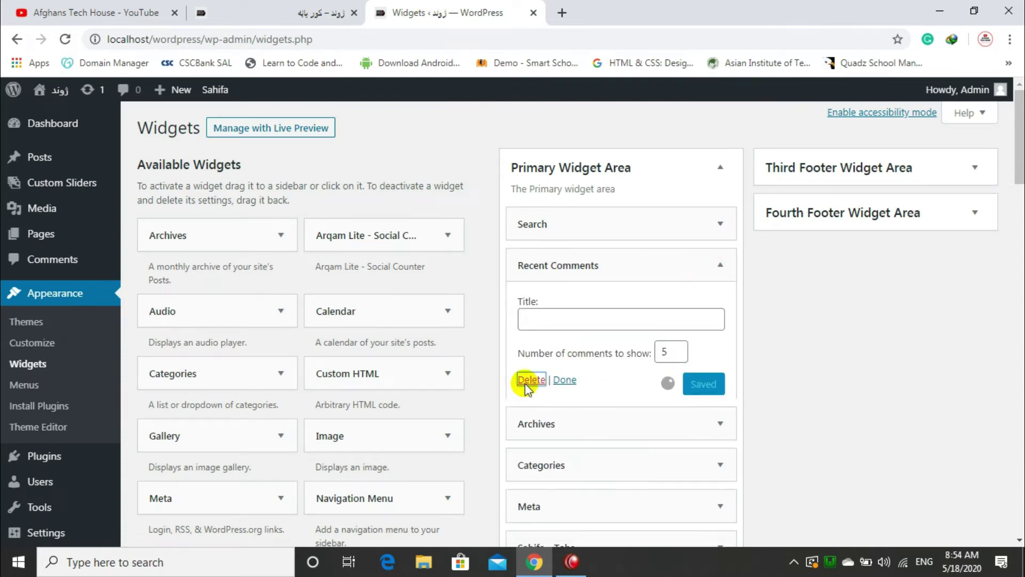
{"action": "left_click", "coordinate": [719, 265]}
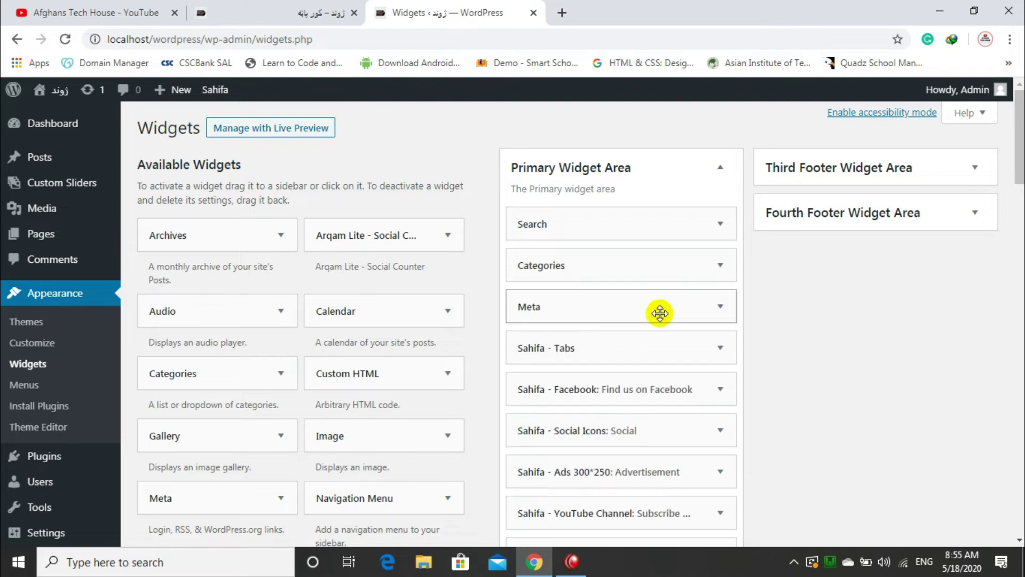
{"action": "left_click", "coordinate": [718, 265]}
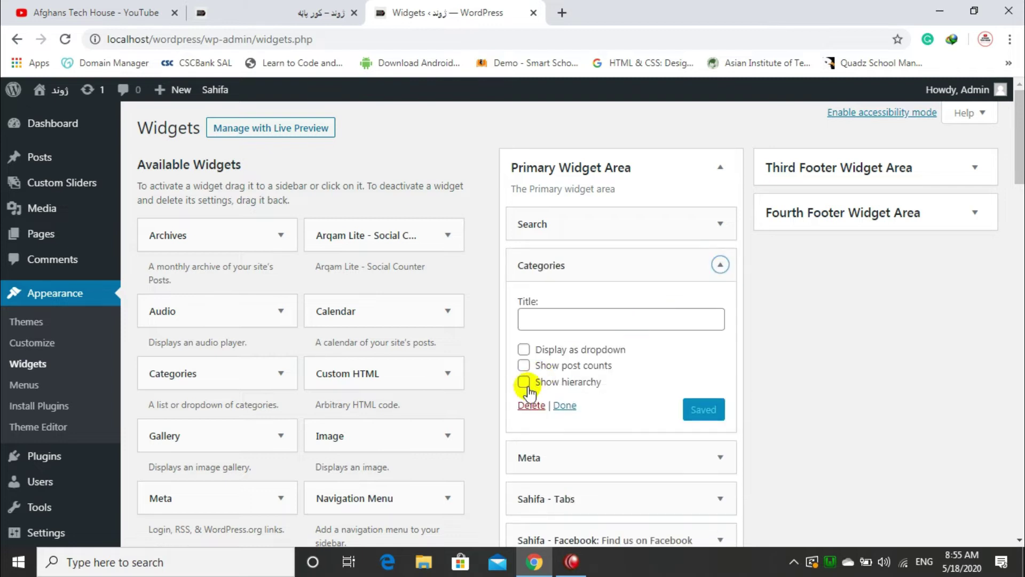
{"action": "left_click", "coordinate": [528, 406]}
Step: Delete the Sahifa - Ads 300*250 and Sahifa - YouTube Channel widgets from the Primary Widget Area
{"action": "scroll", "coordinate": [718, 241], "scroll_direction": "down", "scroll_amount": 3}
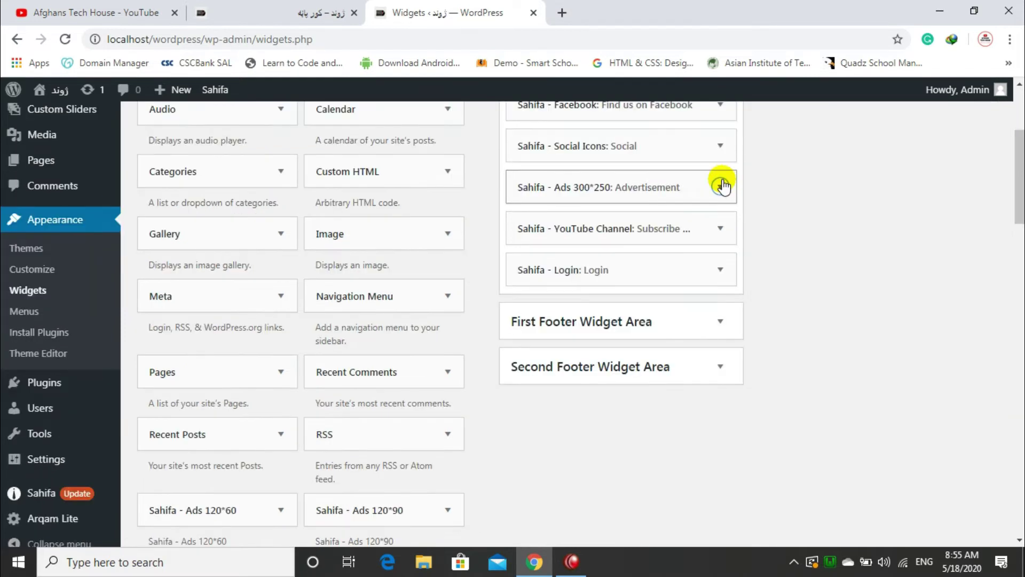
{"action": "scroll", "coordinate": [939, 170], "scroll_direction": "down", "scroll_amount": 1}
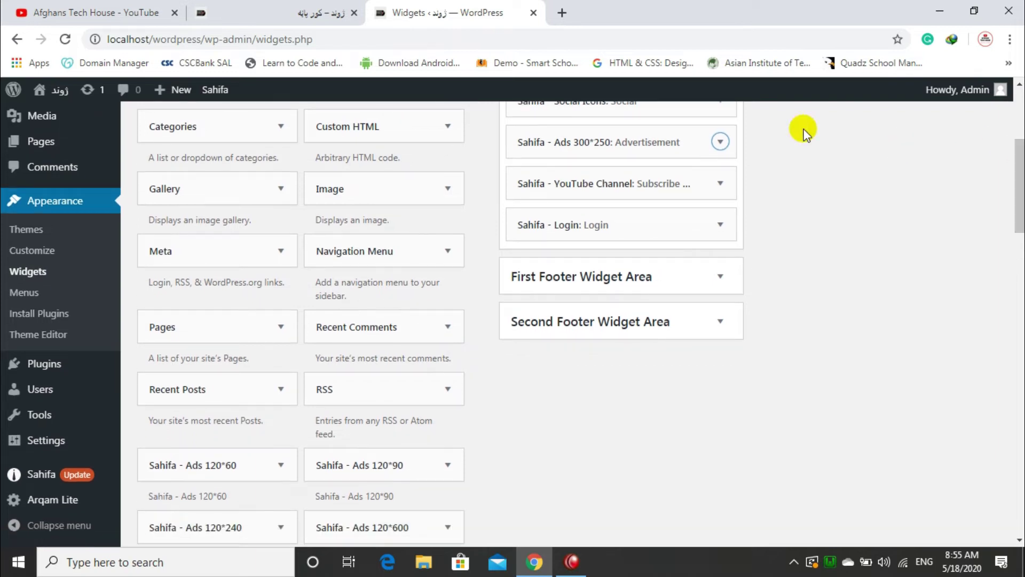
{"action": "left_click", "coordinate": [720, 142]}
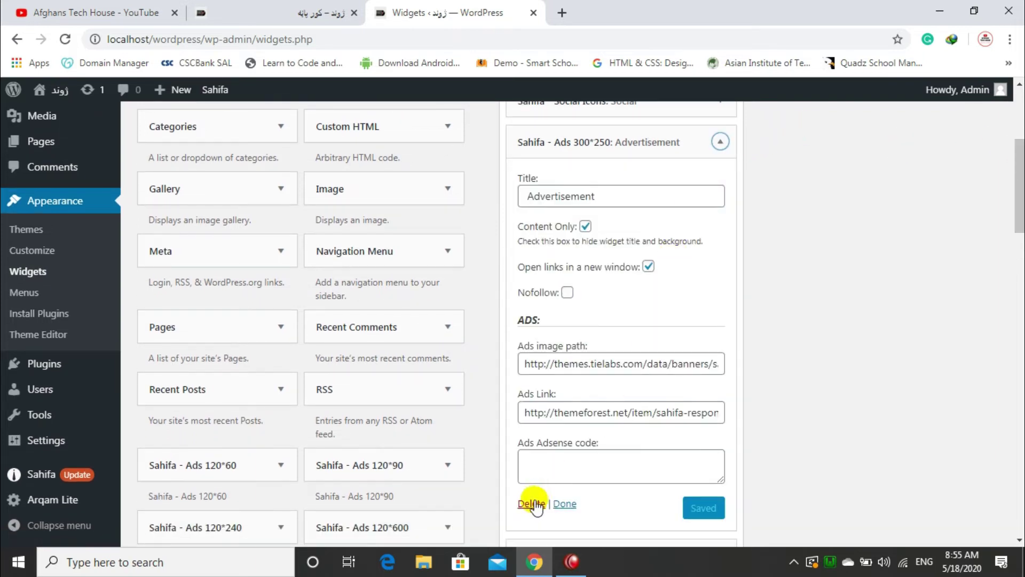
{"action": "left_click", "coordinate": [530, 502]}
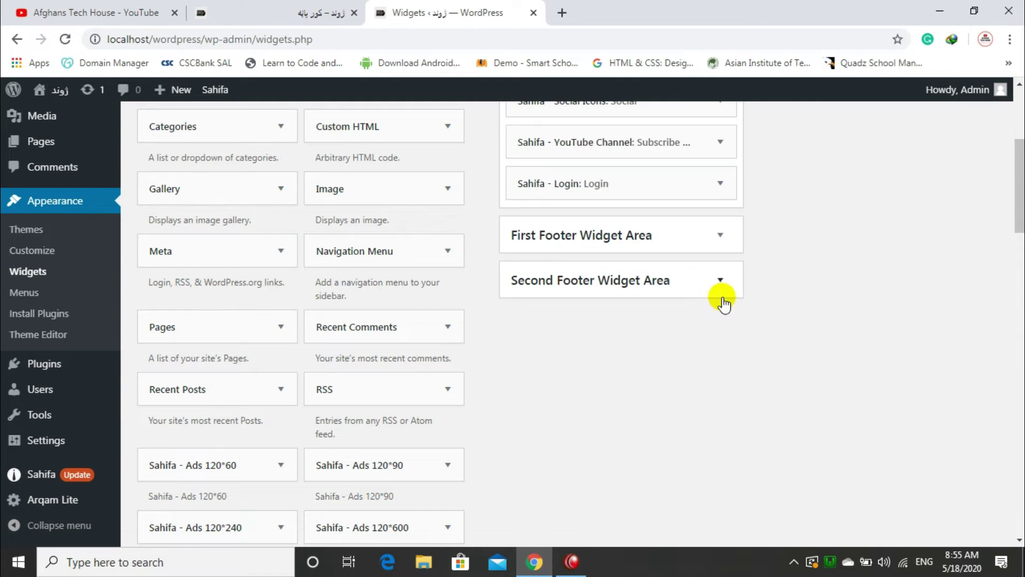
{"action": "scroll", "coordinate": [844, 310], "scroll_direction": "up", "scroll_amount": 5}
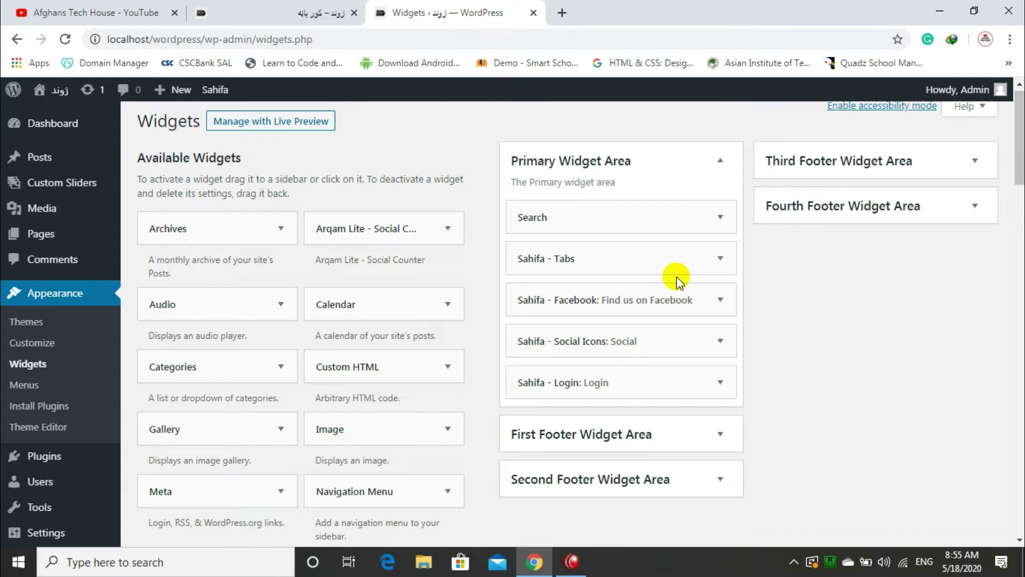
Step: Check the front page's reloaded sidebar and delete the Sahifa Facebook, Social Icons and Login widgets from the Primary Widget Area
{"action": "key", "text": "ctrl+shift+Tab"}
{"action": "scroll", "coordinate": [1017, 232], "scroll_direction": "down", "scroll_amount": 1}
{"action": "mouse_move", "coordinate": [1018, 233]}
{"action": "left_mouse_down"}
{"action": "mouse_move", "coordinate": [1009, 358]}
{"action": "mouse_move", "coordinate": [1020, 230]}
{"action": "left_mouse_up"}
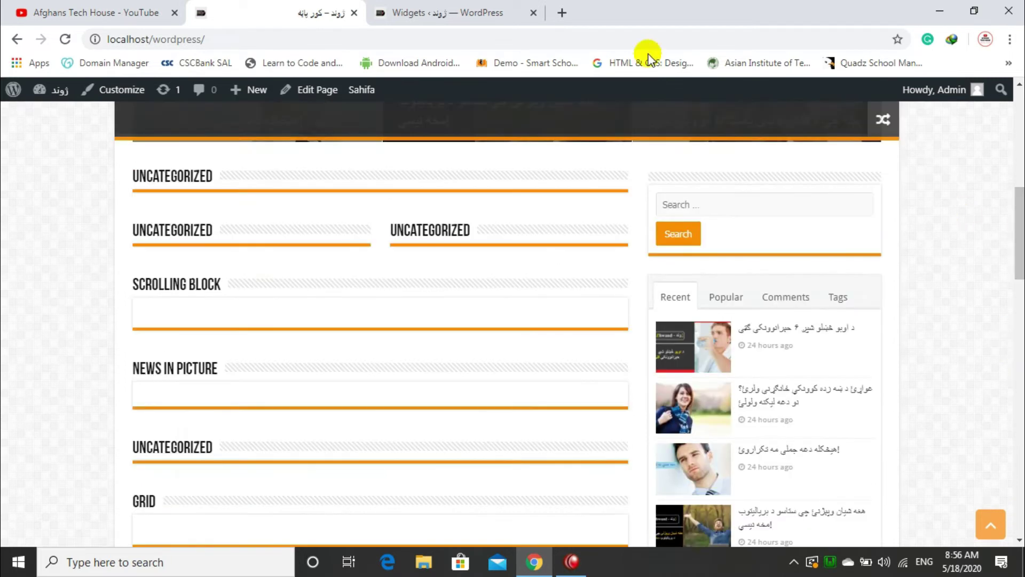
{"action": "left_click", "coordinate": [445, 11]}
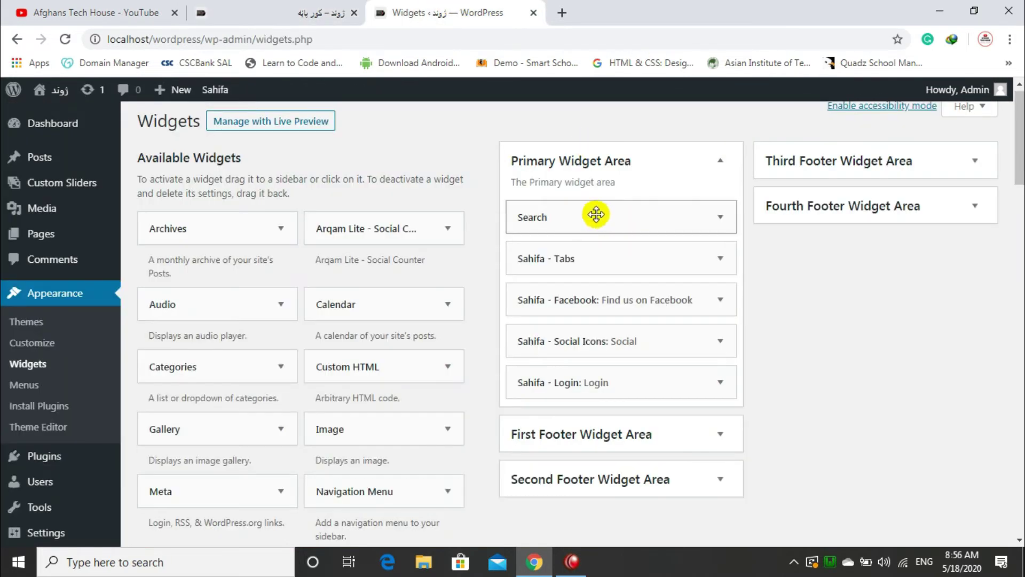
{"action": "left_click", "coordinate": [715, 339]}
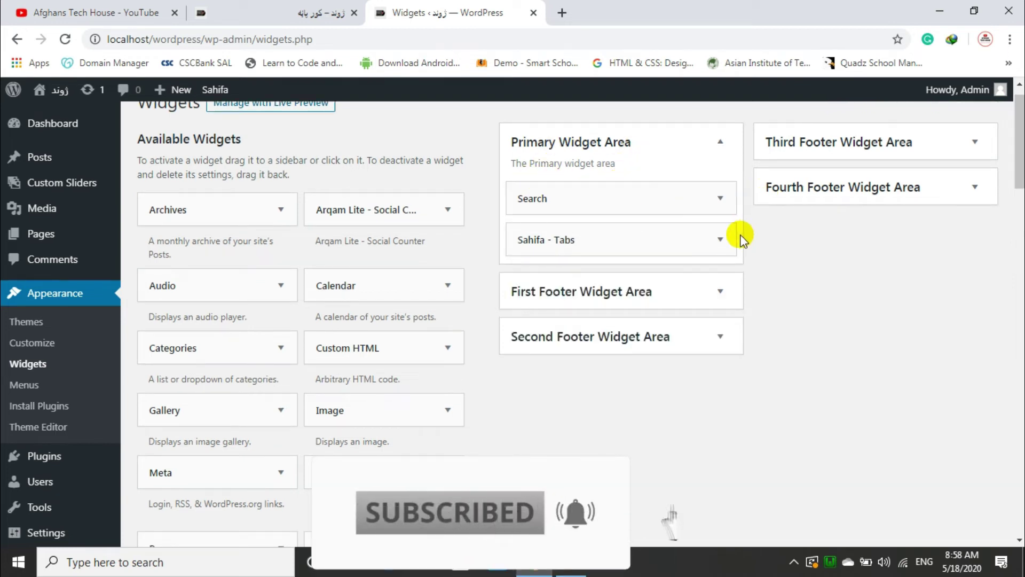
Step: Add the available Sahifa - Facebook widget to the Primary Widget Area
{"action": "left_click_drag", "start_coordinate": [1020, 147], "coordinate": [981, 308]}
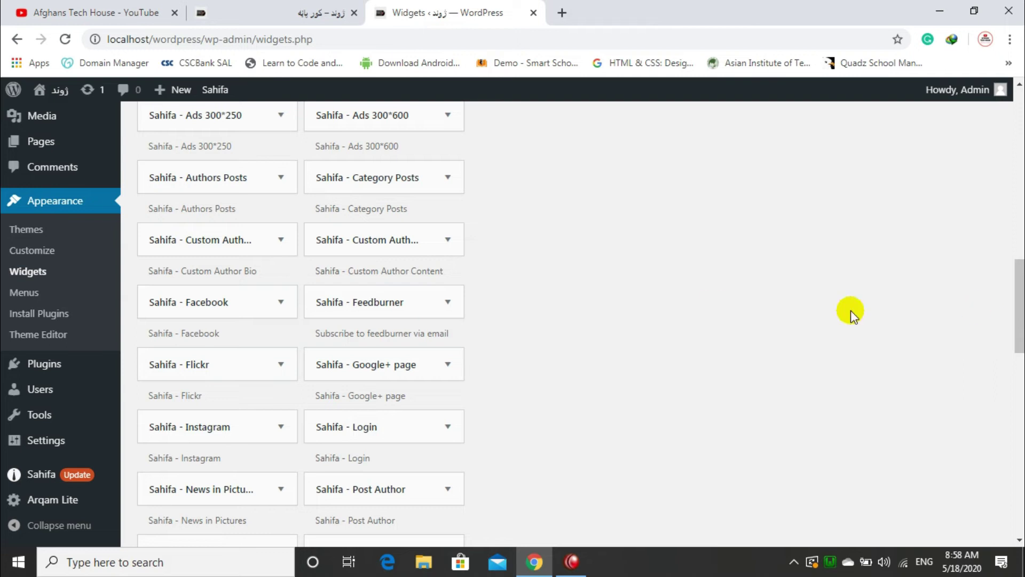
{"action": "left_click", "coordinate": [282, 303]}
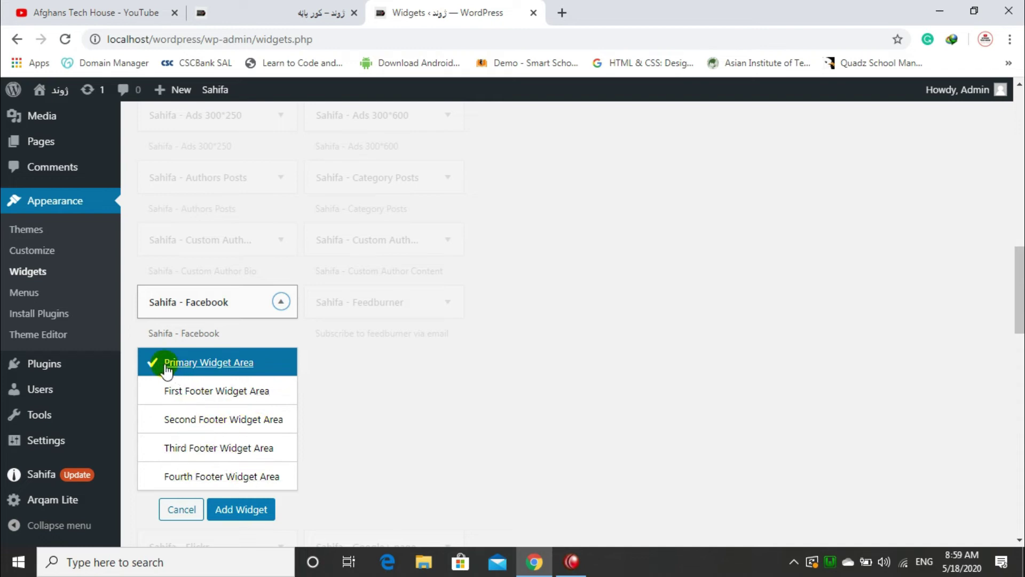
{"action": "left_click", "coordinate": [236, 510]}
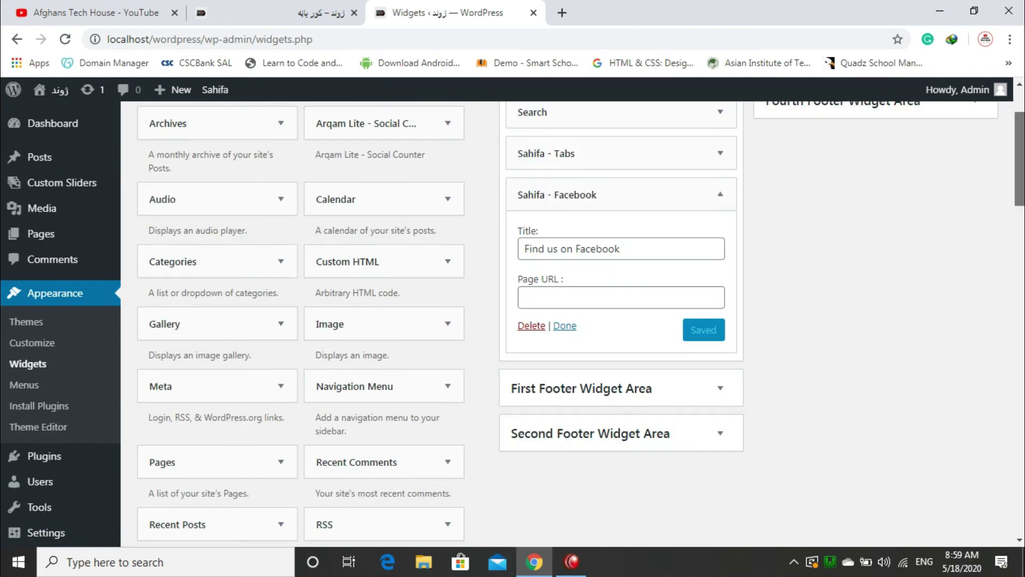
Step: Change the title of the Sahifa - Facebook widget to "په فېسبوک مو وڅارئ"
{"action": "scroll", "coordinate": [651, 214], "scroll_direction": "down", "scroll_amount": 2}
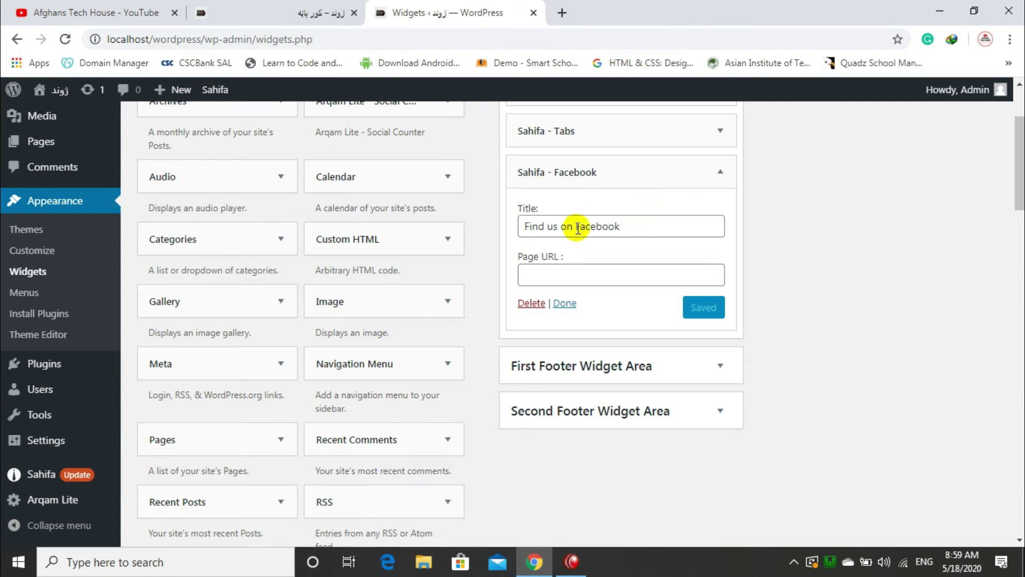
{"action": "left_click_drag", "start_coordinate": [620, 224], "coordinate": [524, 224]}
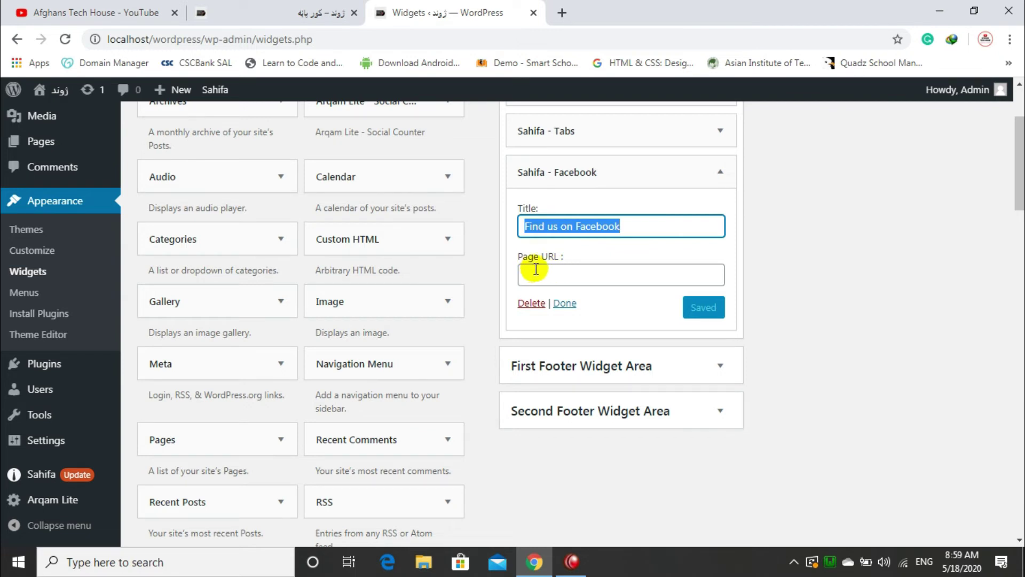
{"action": "key", "text": "alt+shift"}
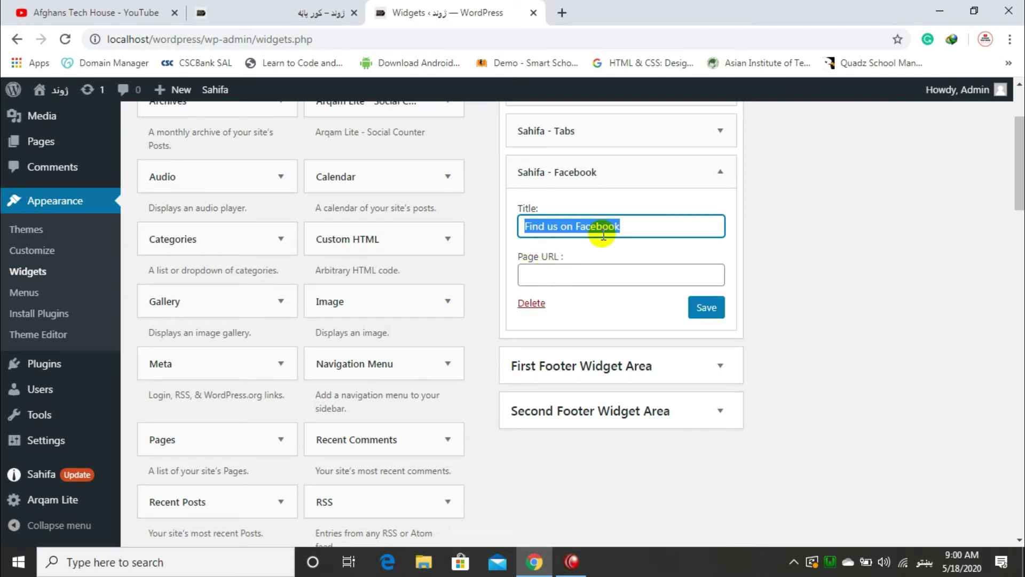
{"action": "type", "text": "په فیسبوک مو وخارئ"}
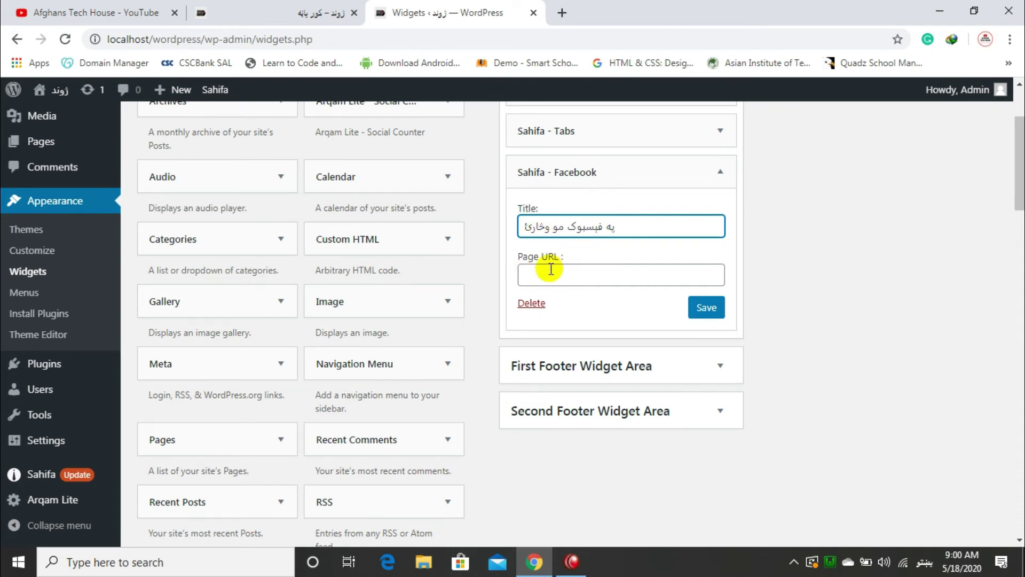
Step: Open the Afghans Tech House Facebook page in a new browser tab and copy its full web address
{"action": "left_click", "coordinate": [562, 13]}
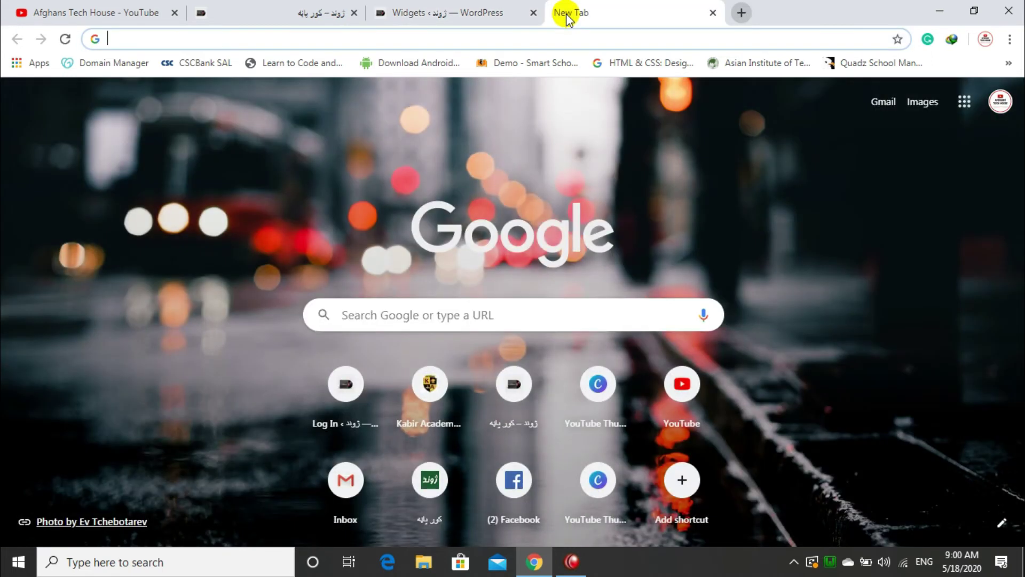
{"action": "type", "text": "fb"}
{"action": "key", "text": "Return"}
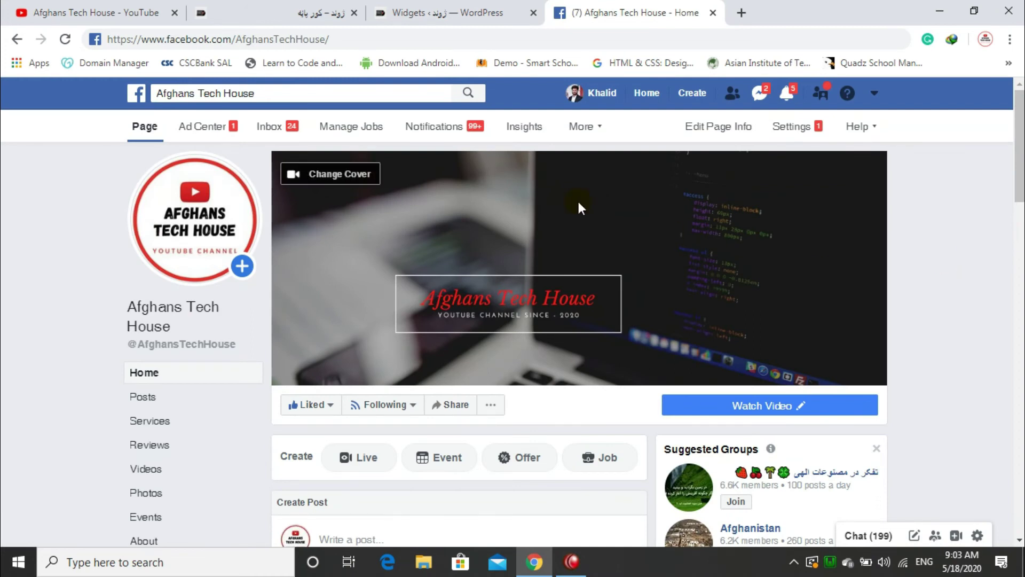
{"action": "left_click_drag", "start_coordinate": [330, 39], "coordinate": [95, 39]}
{"action": "right_click", "coordinate": [180, 38]}
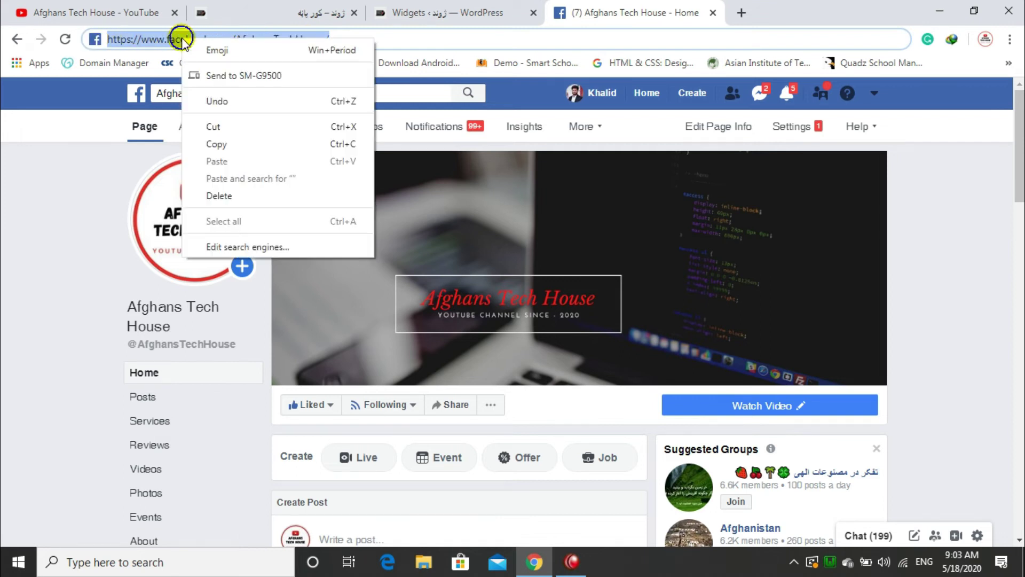
{"action": "left_click", "coordinate": [253, 145]}
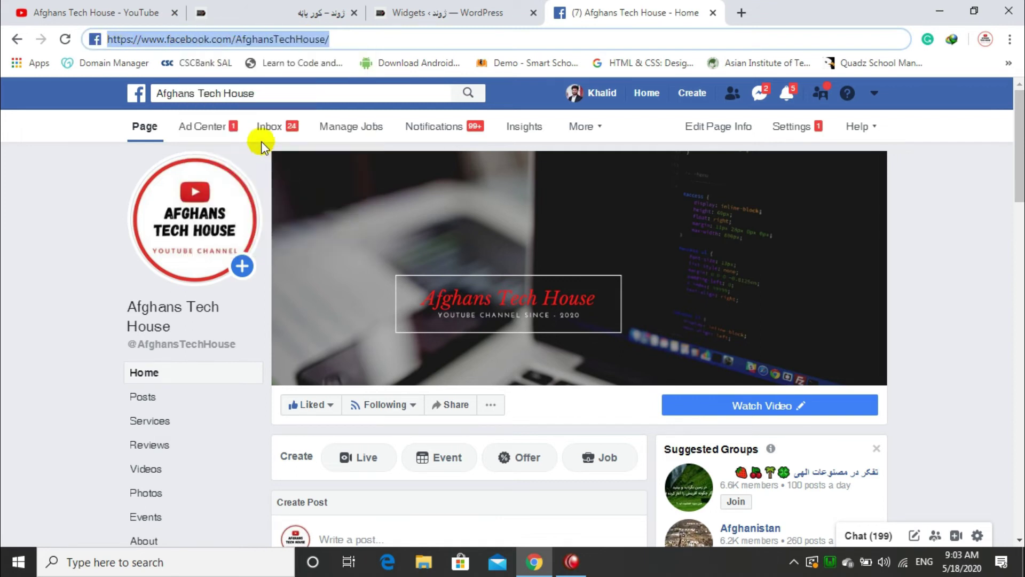
{"action": "left_click", "coordinate": [468, 15]}
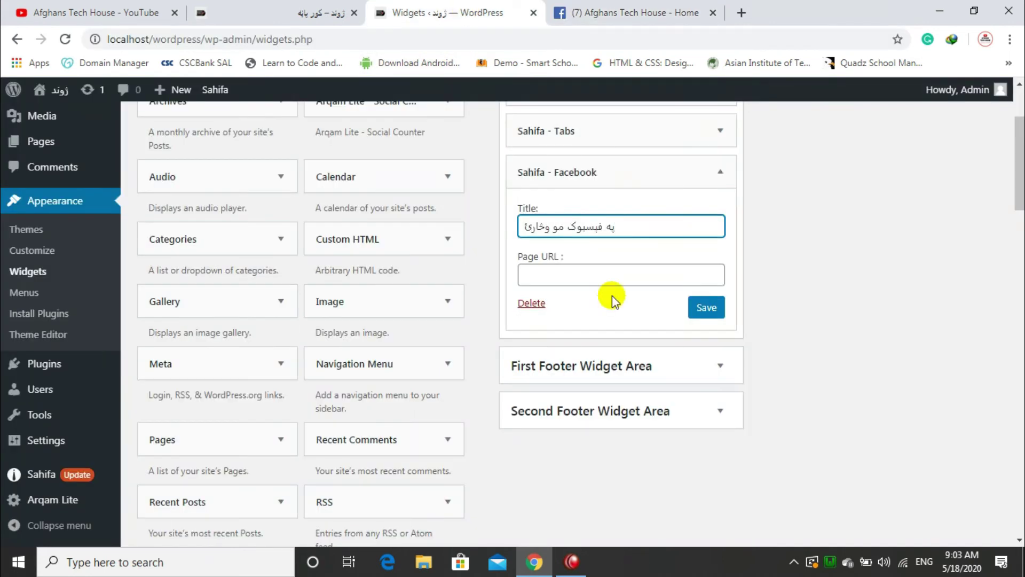
{"action": "left_click", "coordinate": [570, 274]}
{"action": "right_click", "coordinate": [570, 274]}
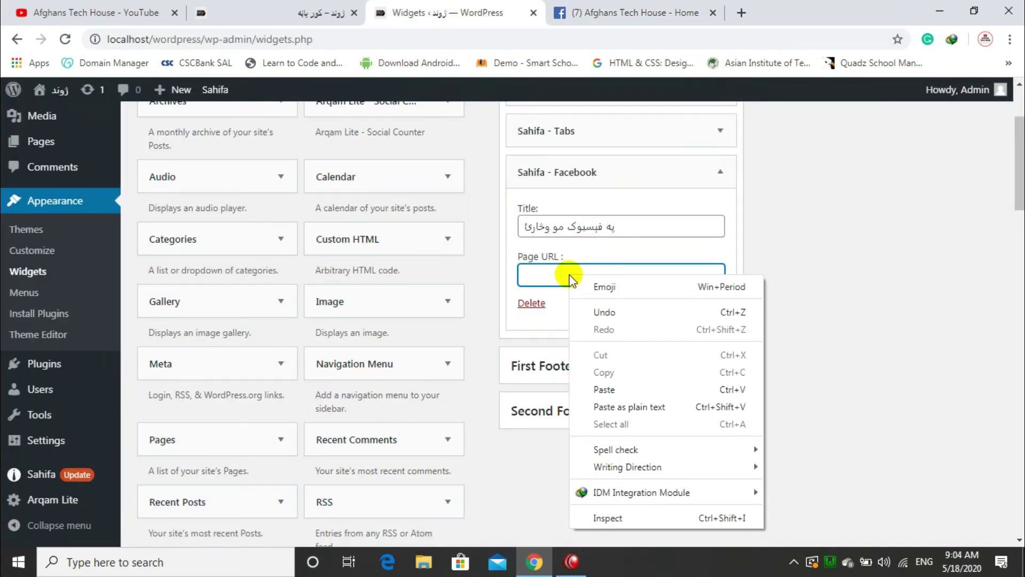
{"action": "left_click", "coordinate": [625, 390]}
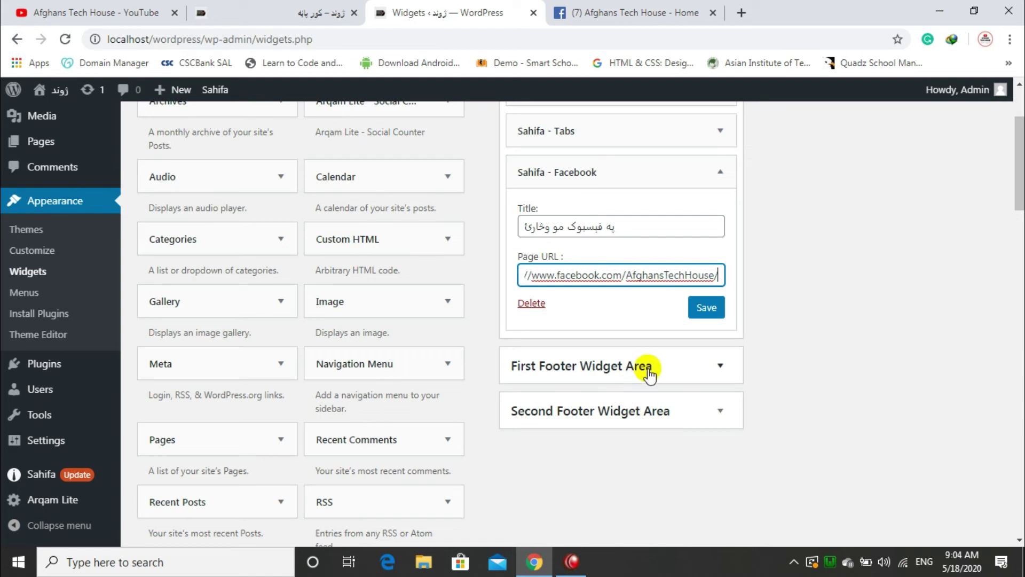
{"action": "left_click", "coordinate": [707, 308]}
{"action": "left_click", "coordinate": [564, 303]}
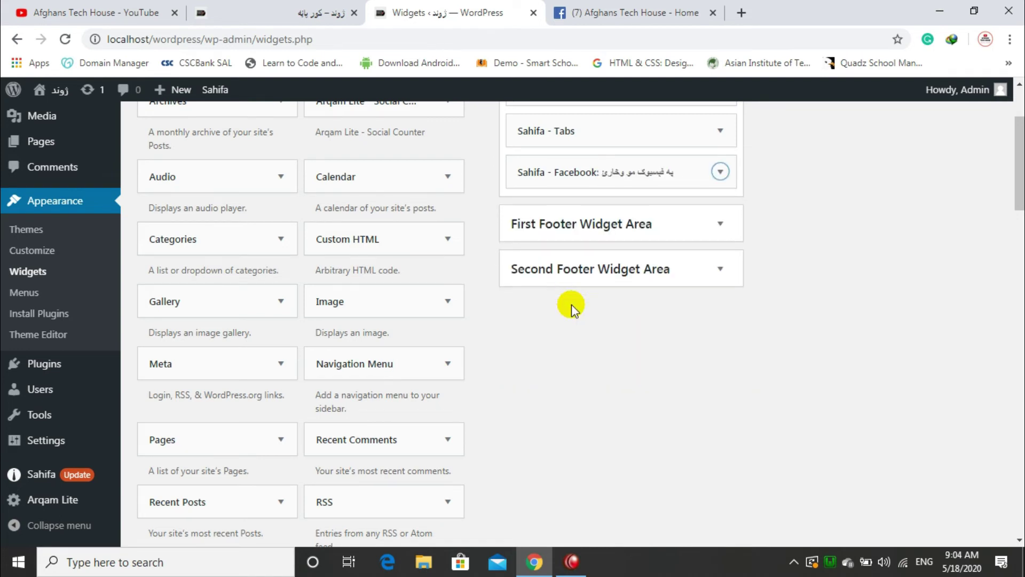
Step: Reload the site's front page, check the Facebook box in the sidebar and return to the widget settings
{"action": "left_click", "coordinate": [294, 6]}
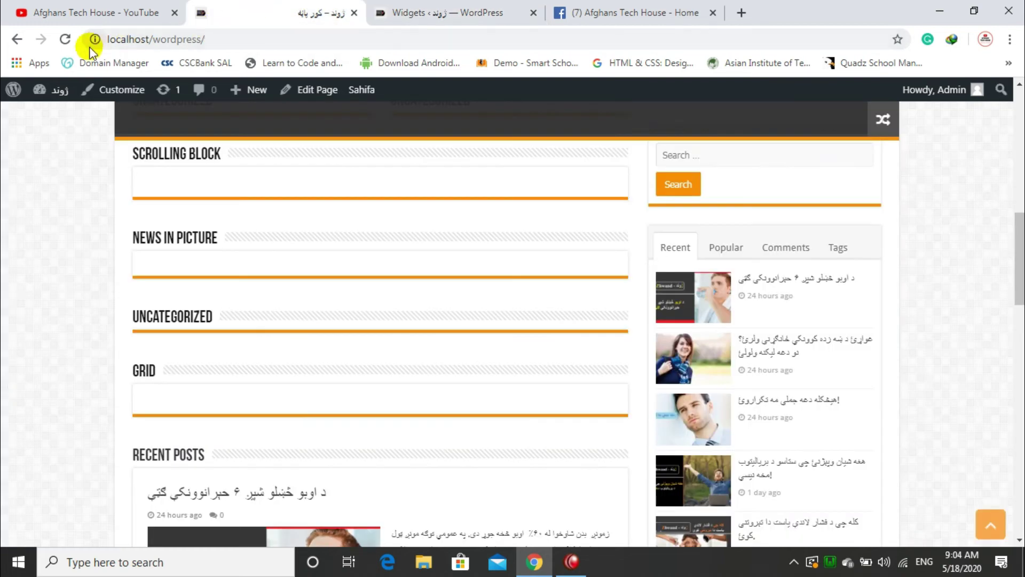
{"action": "left_click", "coordinate": [64, 39]}
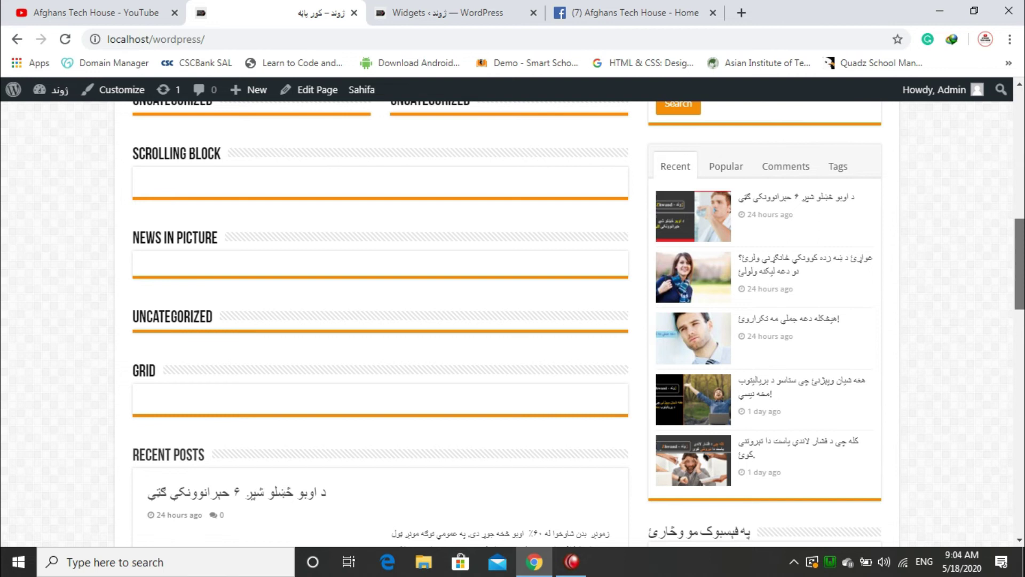
{"action": "scroll", "coordinate": [1008, 351], "scroll_direction": "down", "scroll_amount": 6}
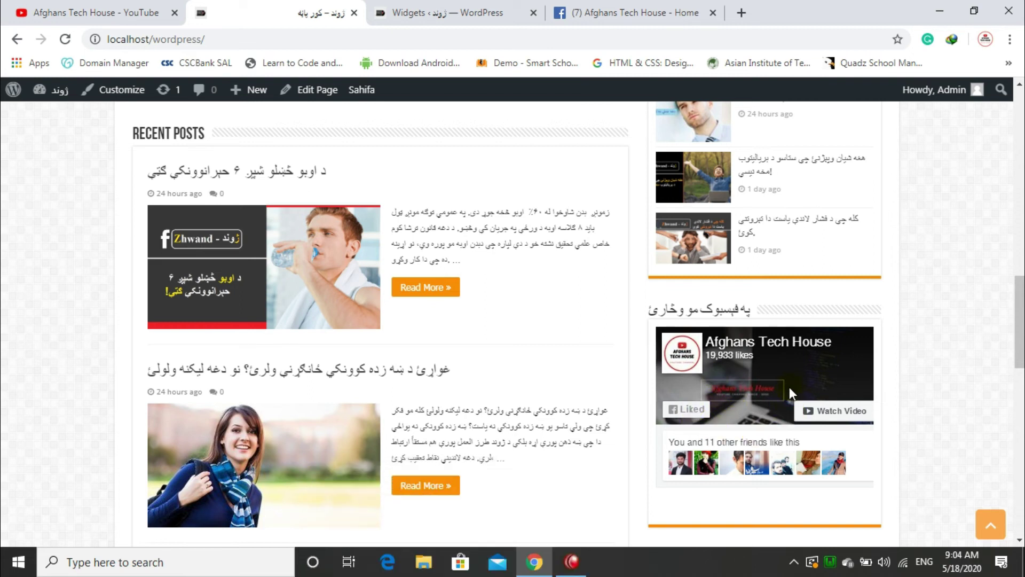
{"action": "key", "text": "ctrl+Tab"}
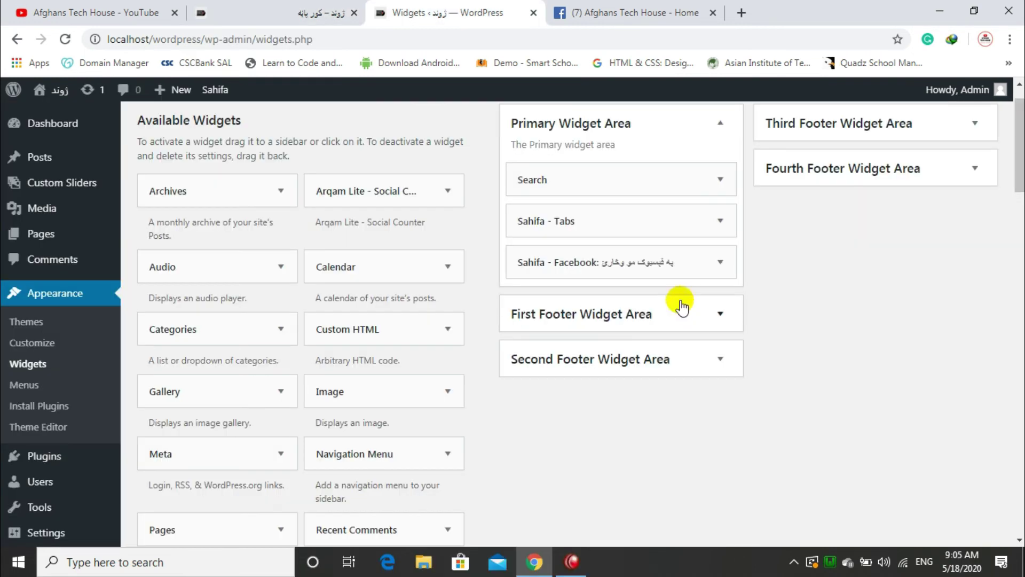
Step: Examine the post list columns in the front page's footer
{"action": "left_click", "coordinate": [260, 6]}
{"action": "scroll", "coordinate": [1018, 341], "scroll_direction": "down", "scroll_amount": 5}
{"action": "left_click_drag", "start_coordinate": [1018, 363], "coordinate": [1006, 470]}
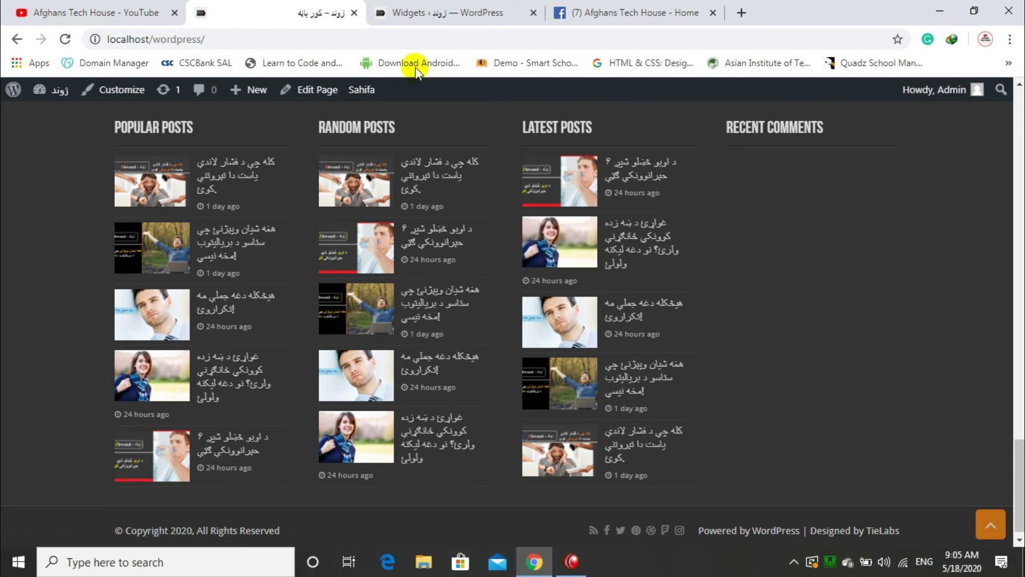
Step: Set the Popular Posts list in the First Footer Widget Area to show 3 posts
{"action": "left_click", "coordinate": [431, 11]}
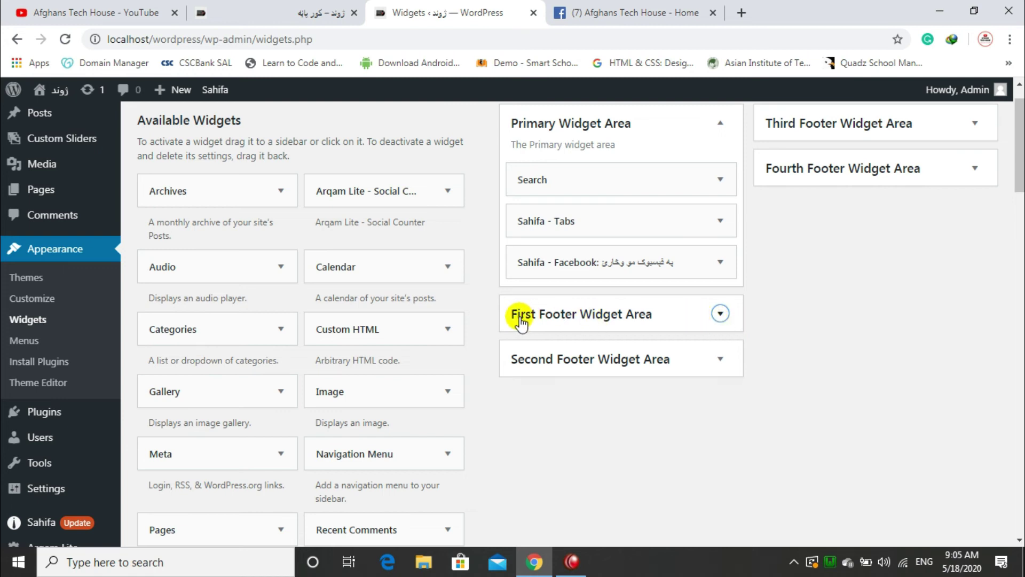
{"action": "left_click", "coordinate": [718, 316]}
{"action": "left_click", "coordinate": [718, 370]}
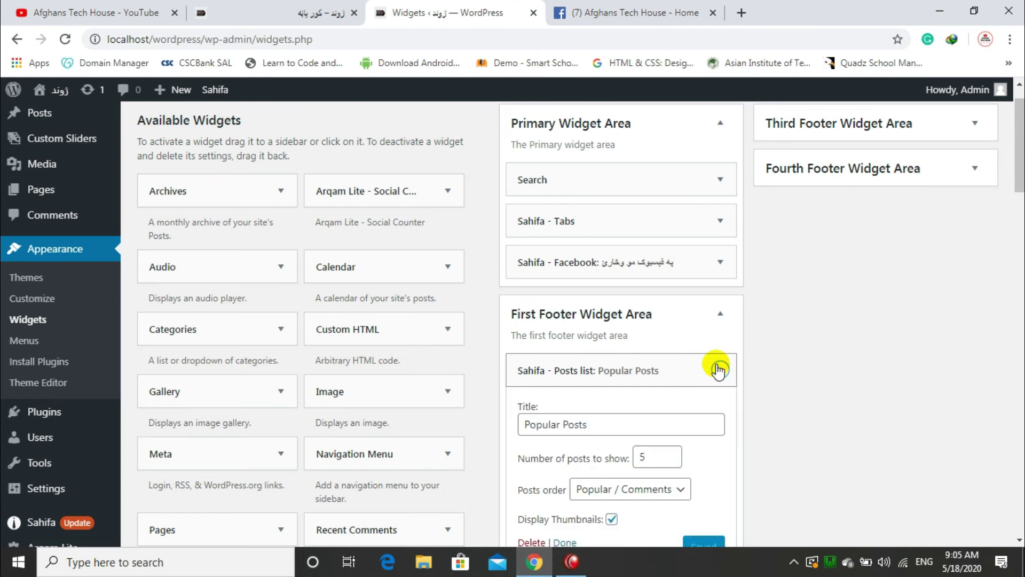
{"action": "scroll", "coordinate": [1000, 194], "scroll_direction": "down", "scroll_amount": 2}
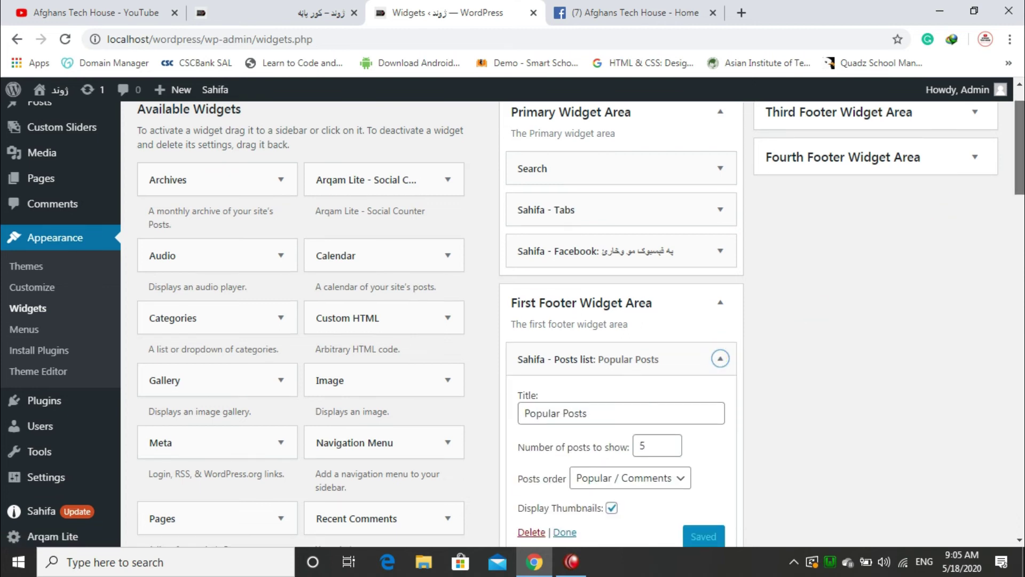
{"action": "left_click", "coordinate": [653, 339]}
{"action": "left_click_drag", "start_coordinate": [652, 340], "coordinate": [639, 345]}
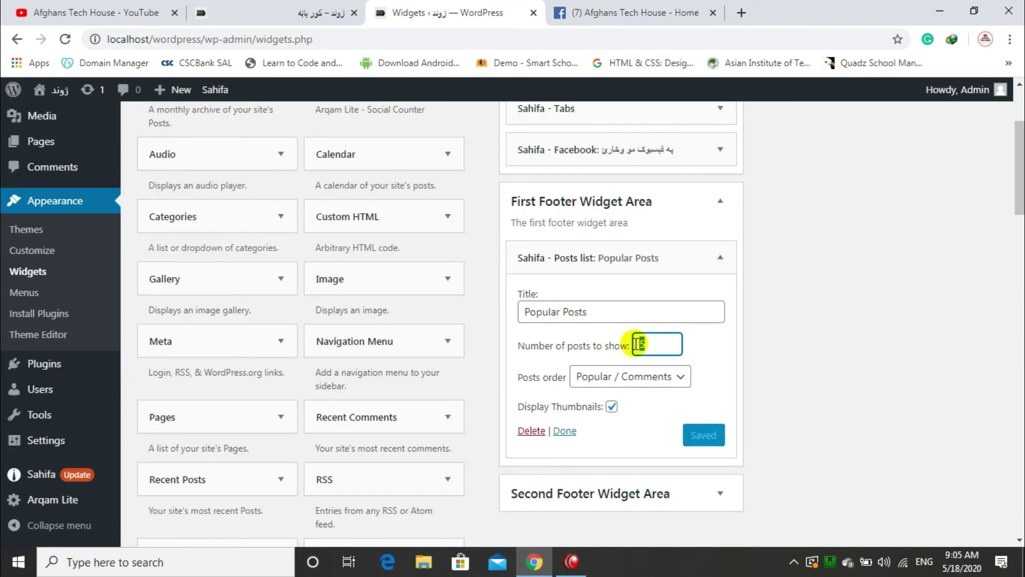
{"action": "type", "text": "3"}
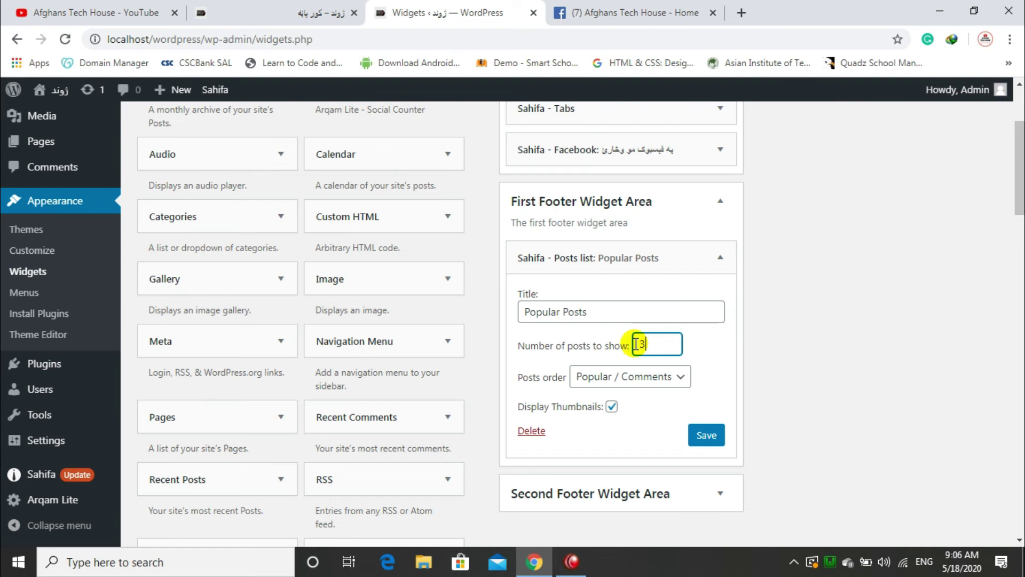
Step: Retitle the first footer's posts list "مشهورې لیکنې", save it and check the footer on the reloaded front page
{"action": "left_click_drag", "start_coordinate": [600, 315], "coordinate": [518, 315]}
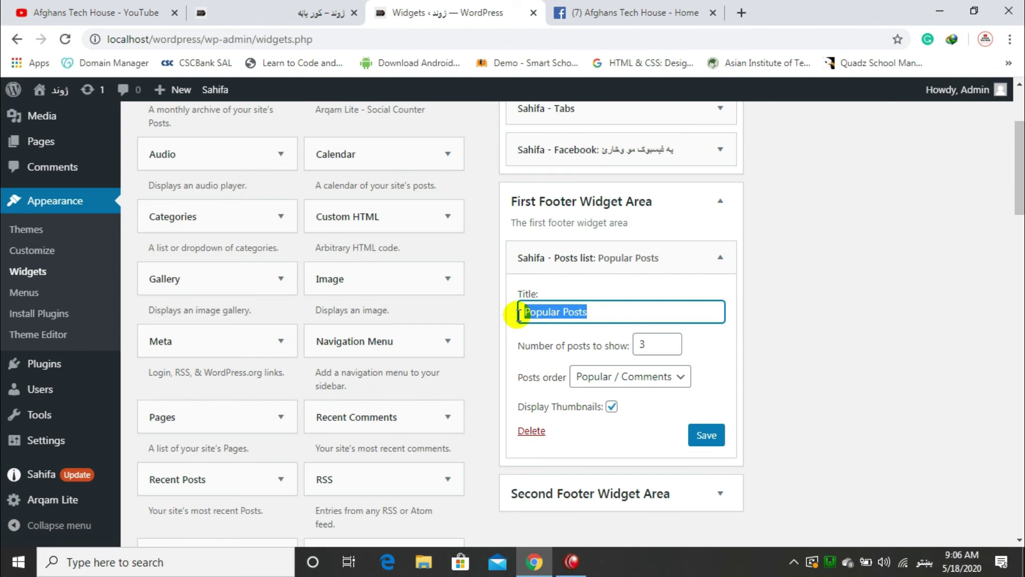
{"action": "type", "text": "مشهوري ليكنې"}
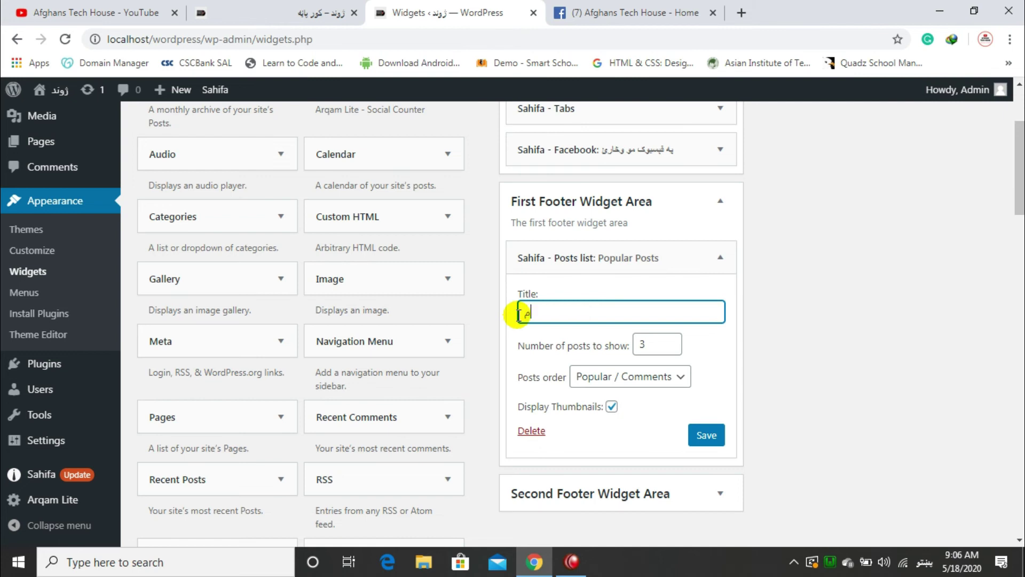
{"action": "left_click", "coordinate": [705, 437]}
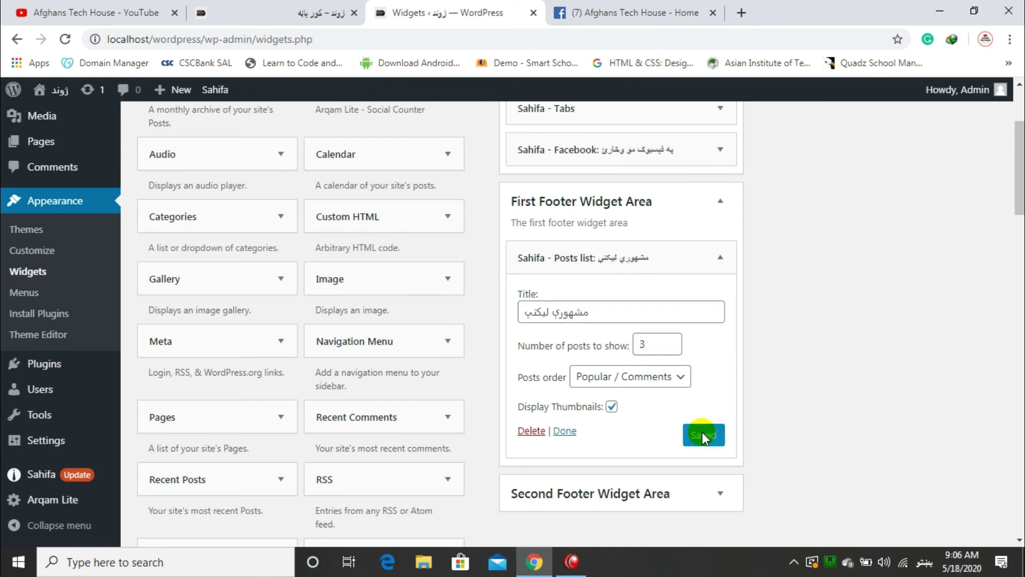
{"action": "left_click", "coordinate": [278, 10]}
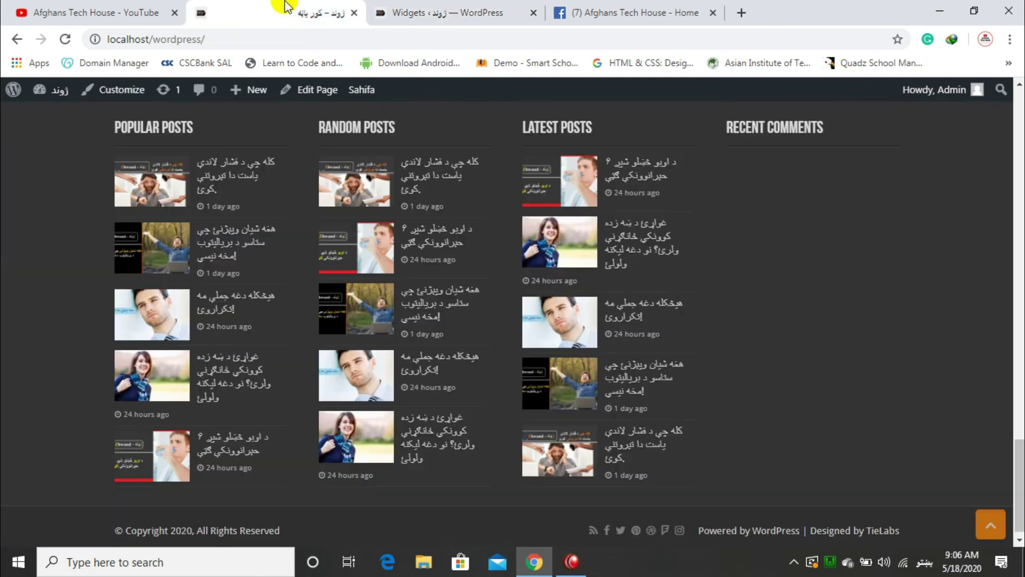
{"action": "left_click", "coordinate": [67, 41]}
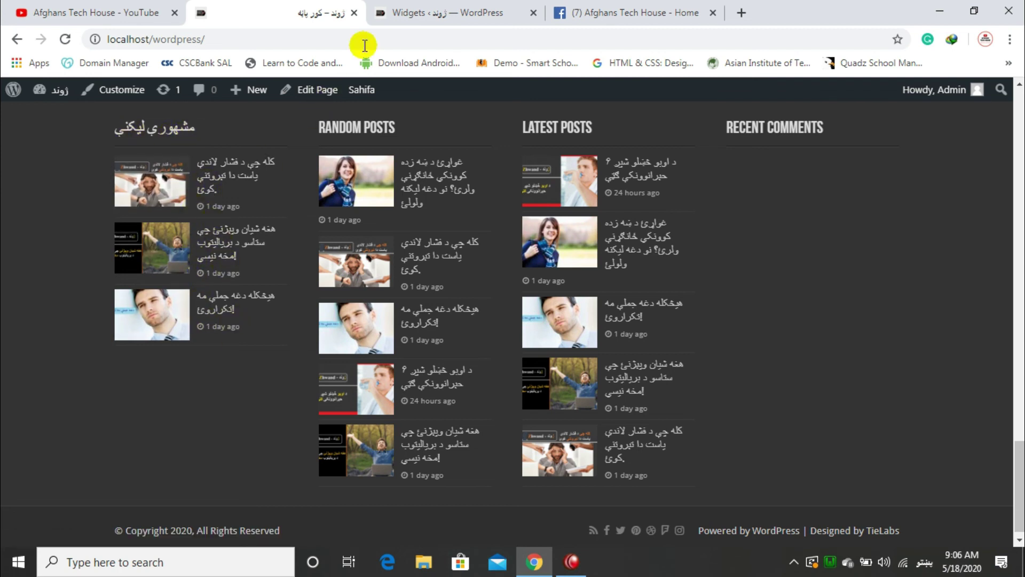
Step: Collapse the First Footer Widget Area and set the Random Posts list in the Second Footer Widget Area to show 3 posts
{"action": "left_click", "coordinate": [399, 13]}
{"action": "left_click", "coordinate": [720, 201]}
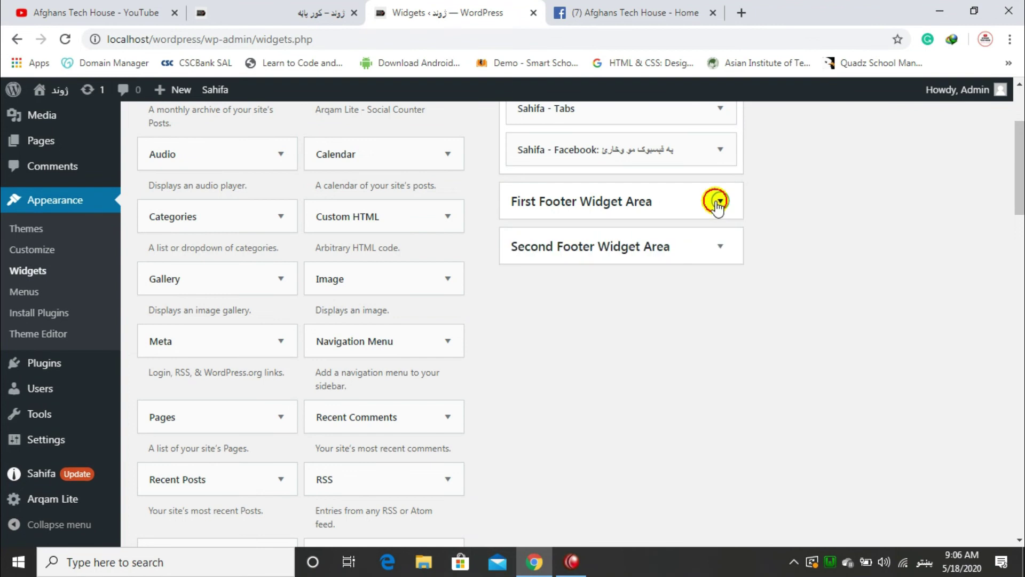
{"action": "left_click", "coordinate": [721, 246]}
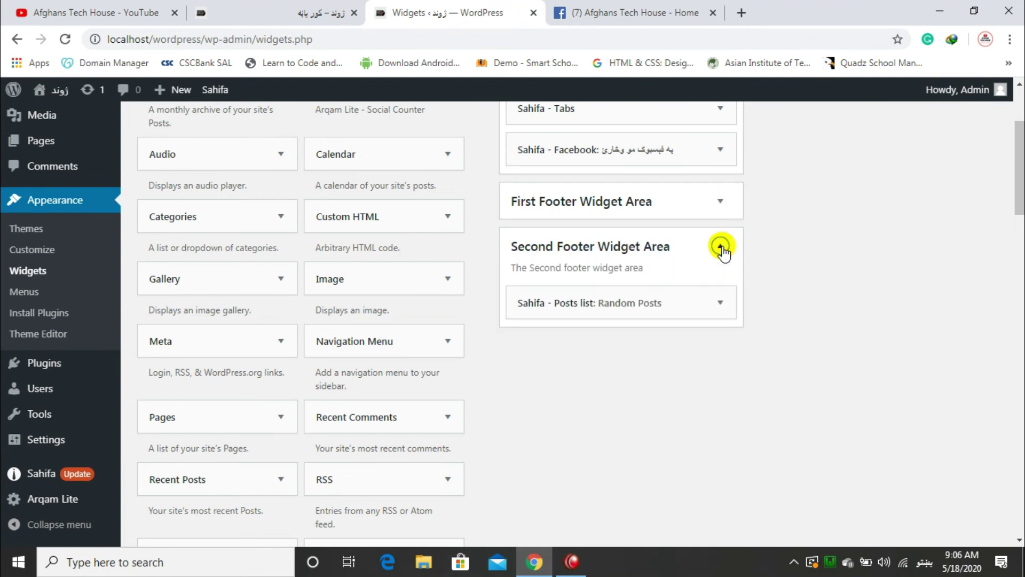
{"action": "left_click", "coordinate": [718, 300]}
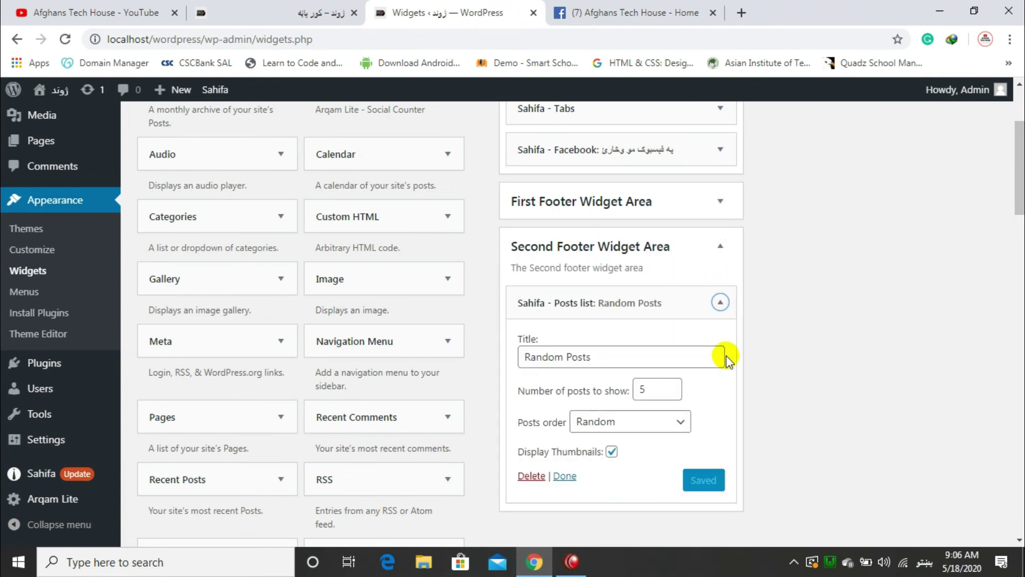
{"action": "left_click_drag", "start_coordinate": [657, 382], "coordinate": [617, 396]}
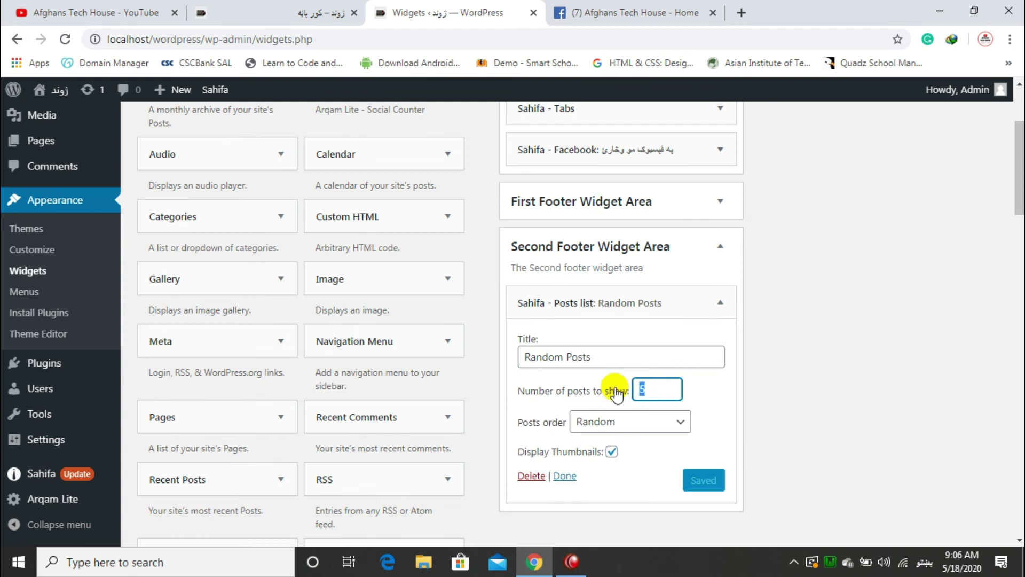
{"action": "type", "text": "3"}
Step: Retitle the second footer's posts list "مختلفې لیکنې", save it and check the footer on the reloaded front page
{"action": "left_click_drag", "start_coordinate": [601, 356], "coordinate": [521, 355]}
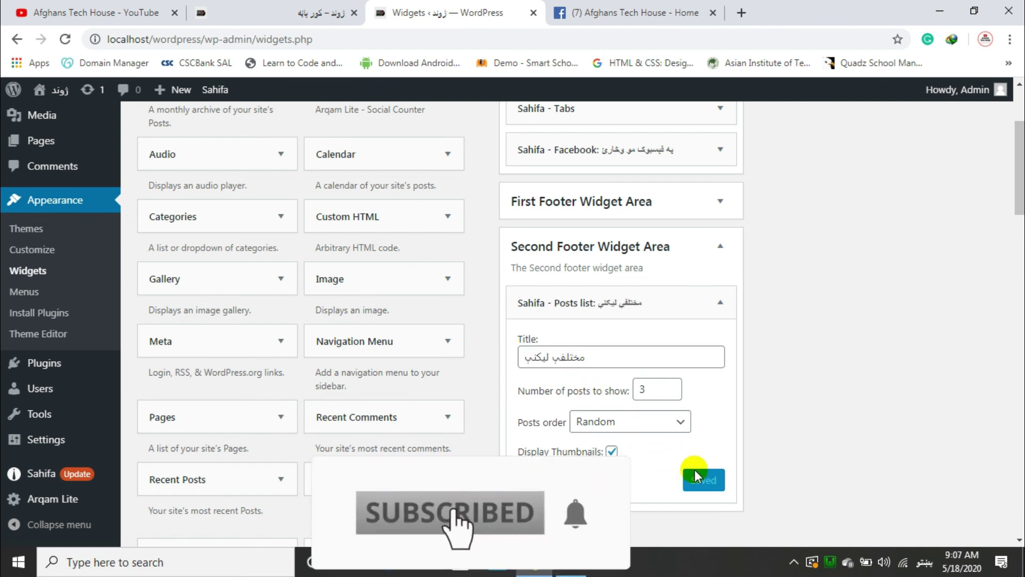
{"action": "left_click", "coordinate": [705, 479]}
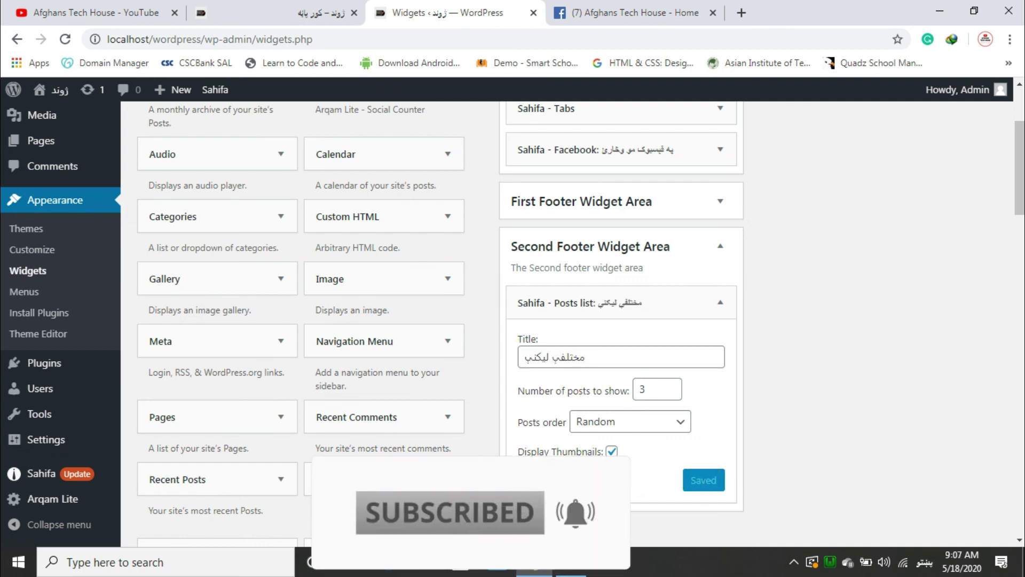
{"action": "left_click", "coordinate": [555, 479]}
{"action": "left_click", "coordinate": [267, 21]}
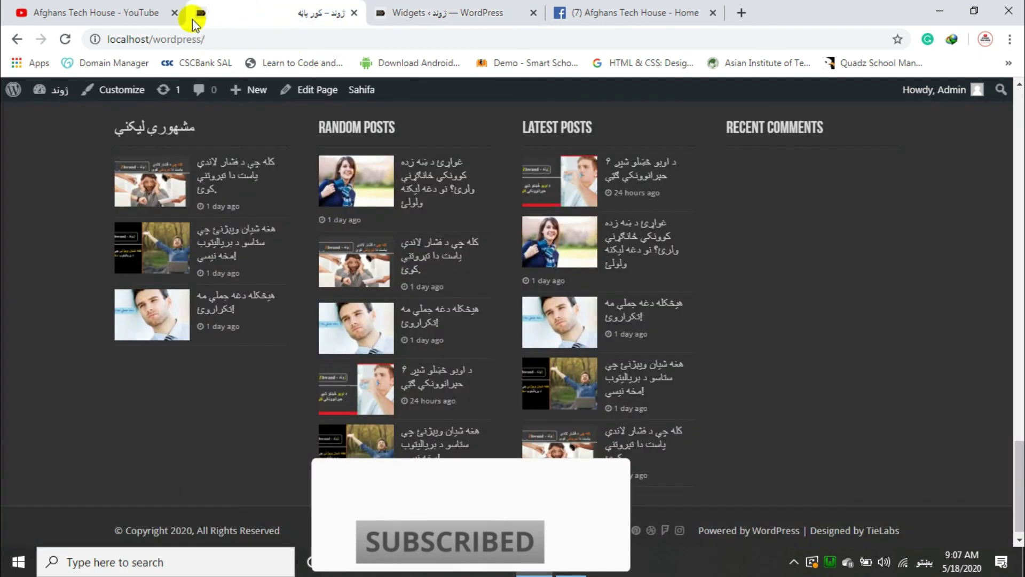
{"action": "left_click", "coordinate": [65, 39]}
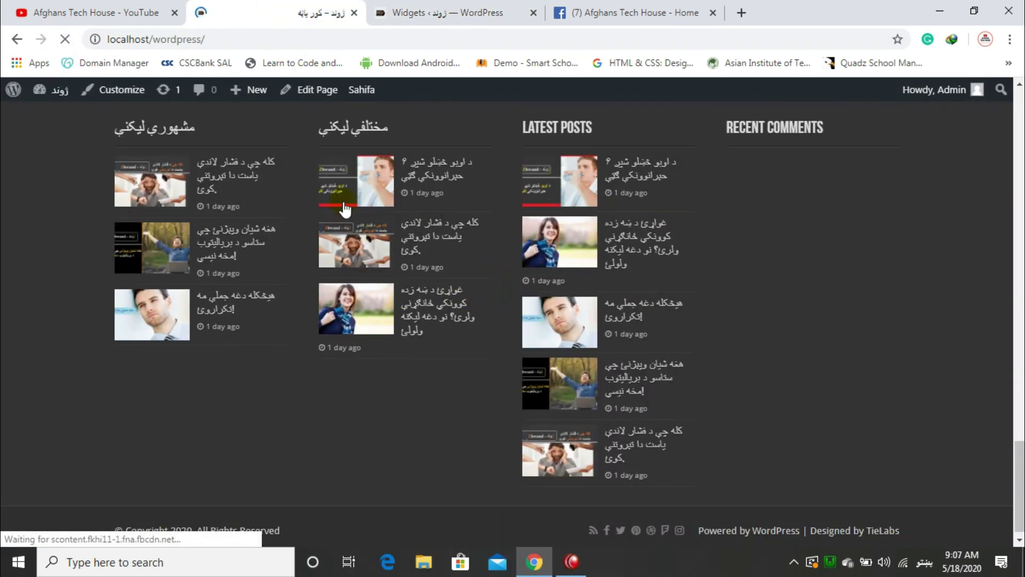